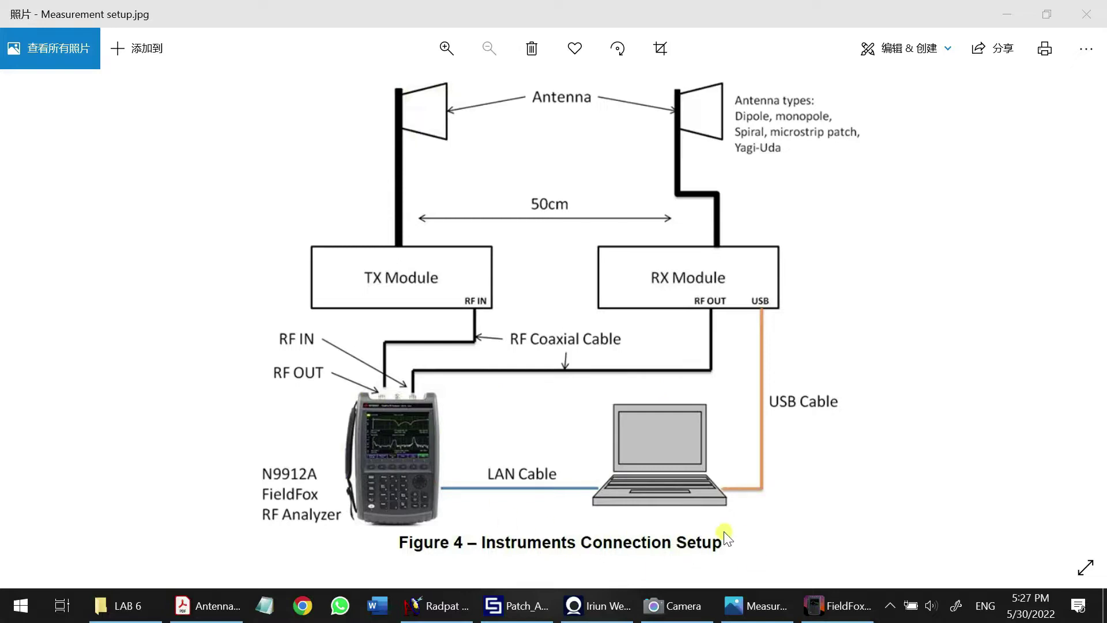
Review the Measurement setup.jpg connection diagram, then switch to the live Camera view of the bench
{"action": "left_click", "coordinate": [342, 215]}
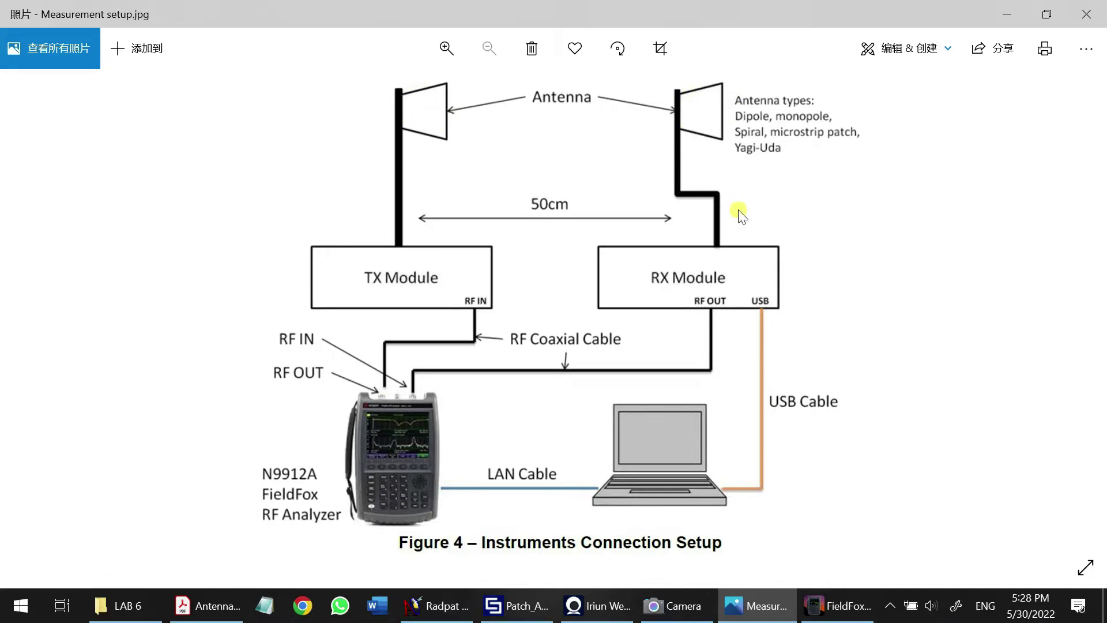
{"action": "left_click", "coordinate": [655, 606]}
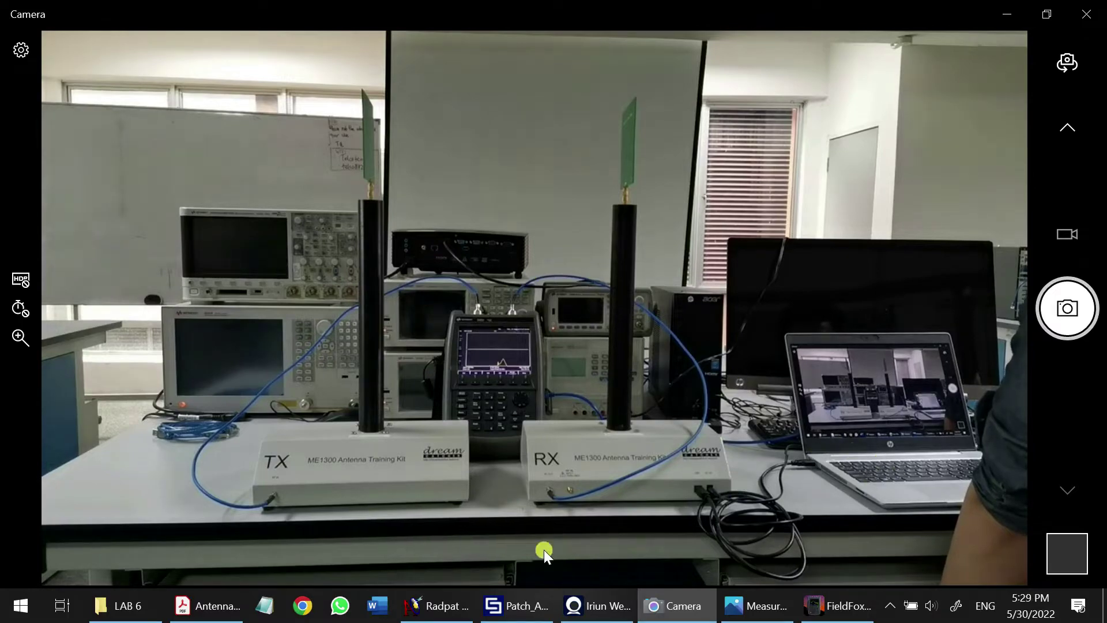
Bring Radpat v4.20 in front of the Camera feed showing the TX and RX kits
{"action": "left_click", "coordinate": [456, 613]}
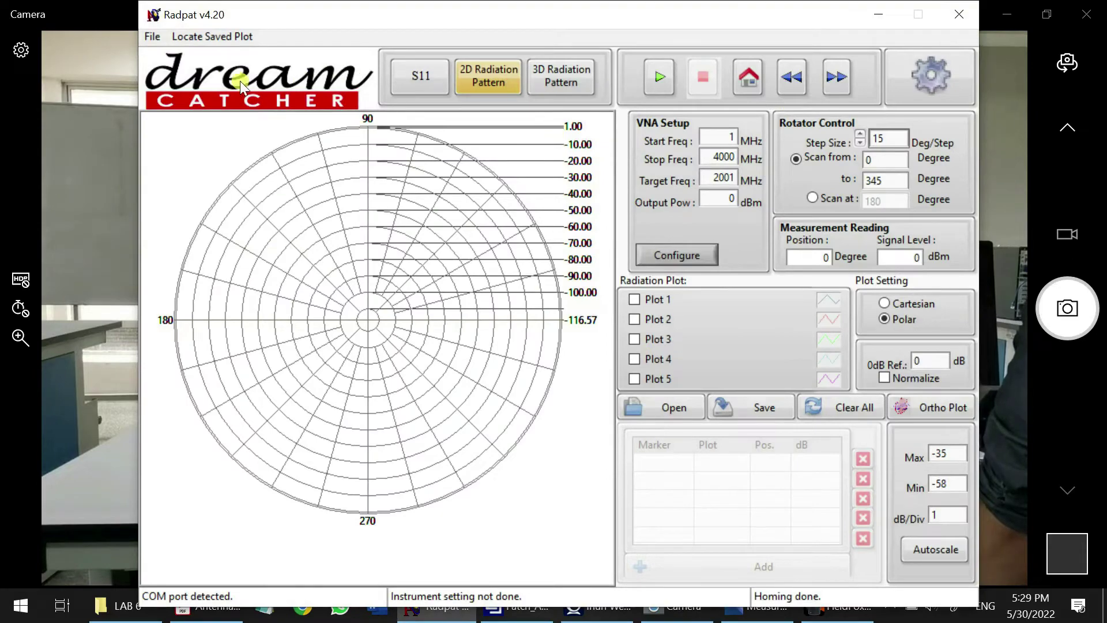
In the settings, connect the rotator COM port and the VNA over LAN, then Save & Exit
{"action": "left_click_drag", "start_coordinate": [357, 23], "coordinate": [344, 42]}
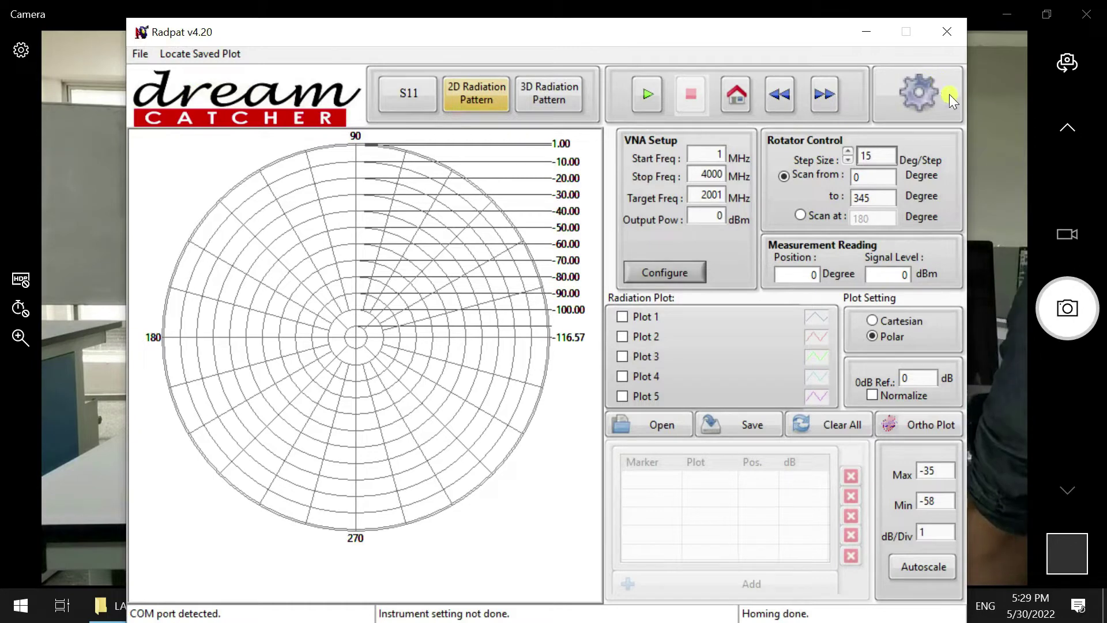
{"action": "left_click", "coordinate": [931, 92]}
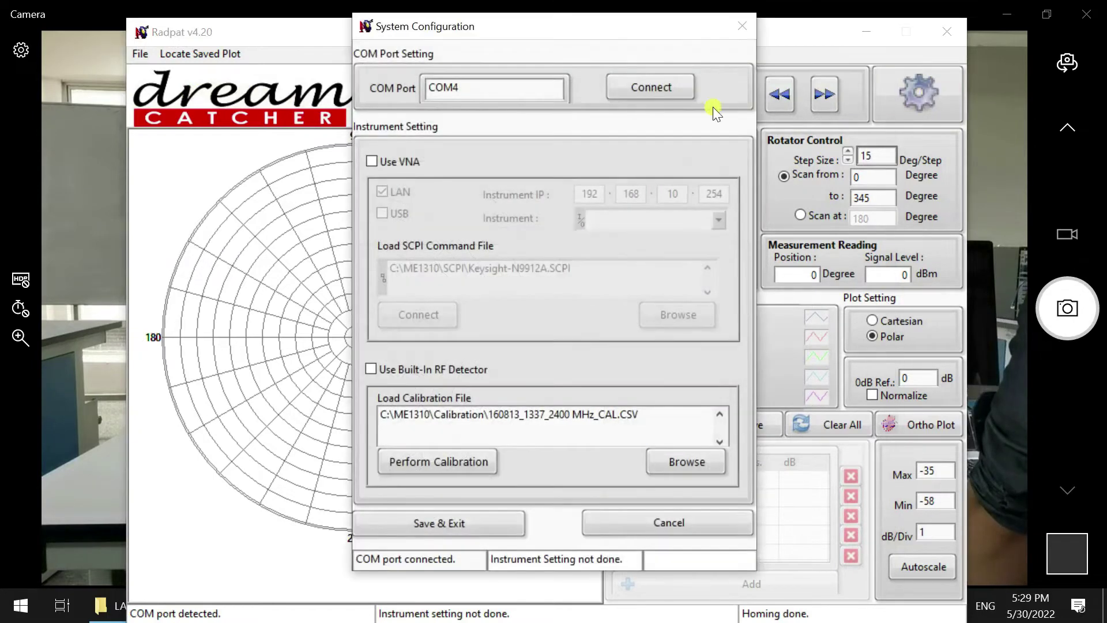
{"action": "left_click", "coordinate": [640, 91]}
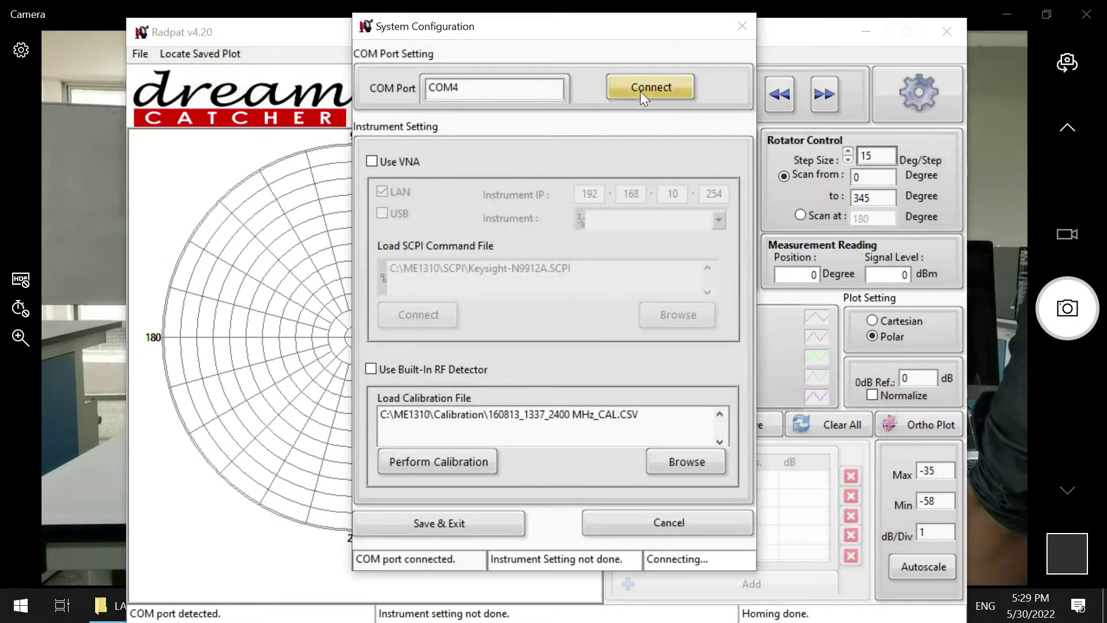
{"action": "left_click_drag", "start_coordinate": [411, 563], "coordinate": [621, 560]}
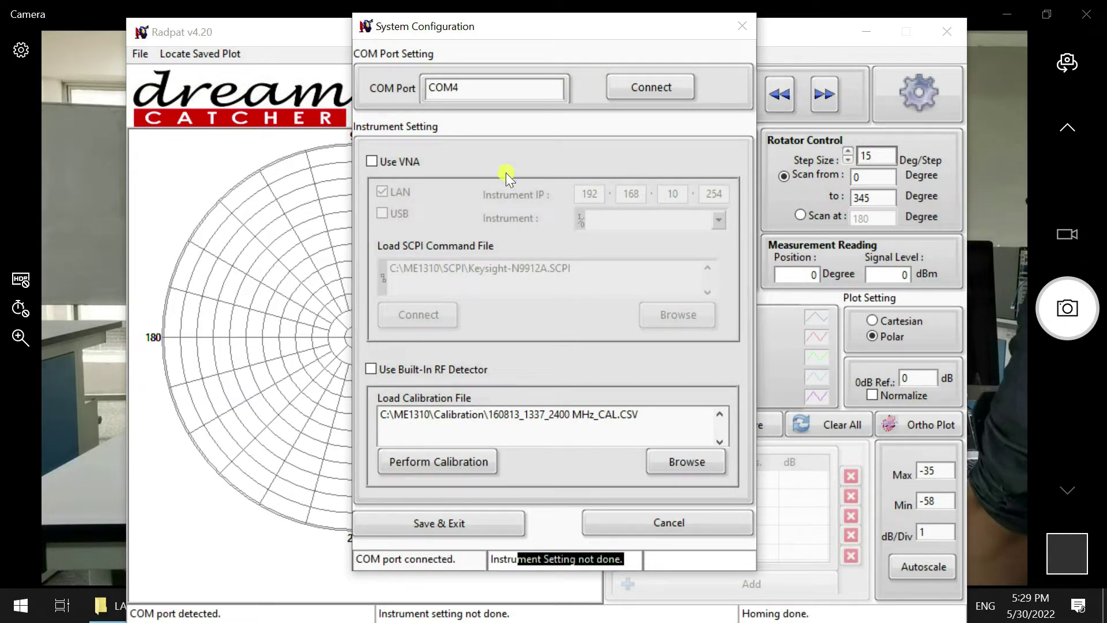
{"action": "left_click", "coordinate": [373, 161]}
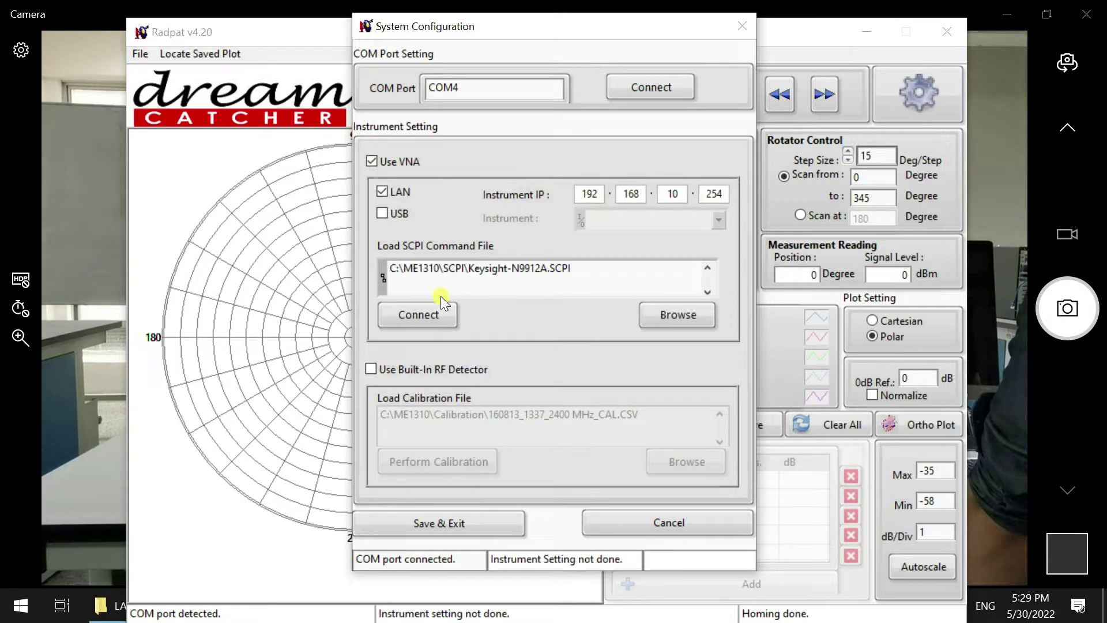
{"action": "left_click", "coordinate": [444, 316]}
{"action": "left_click", "coordinate": [496, 523]}
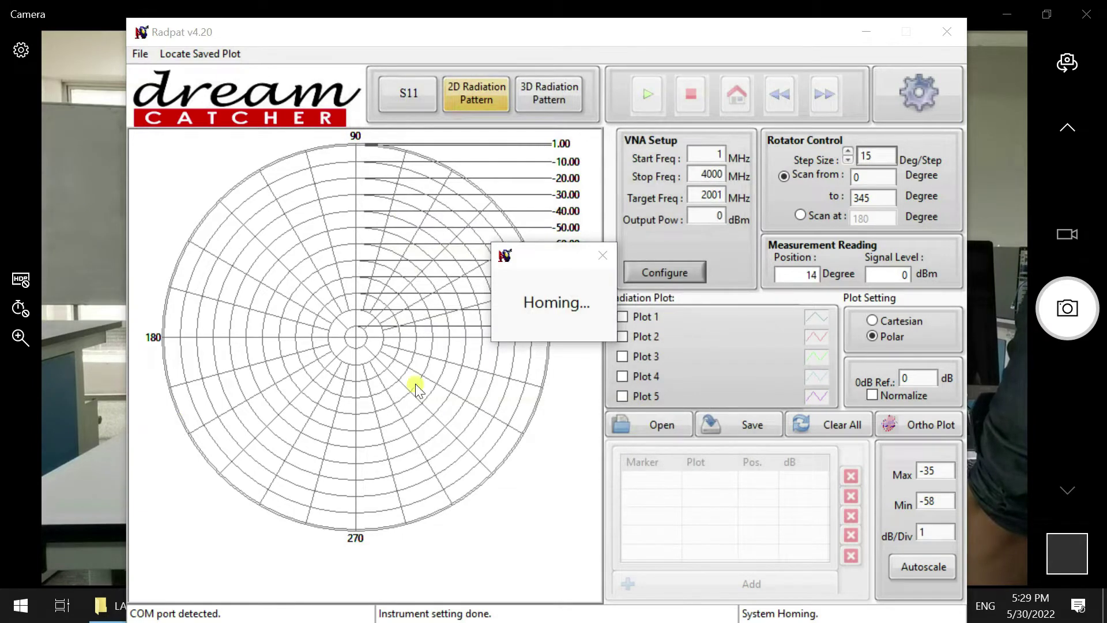
After homing finishes, minimize Camera and return to the Measurement setup.jpg diagram in Photos
{"action": "left_click", "coordinate": [983, 141]}
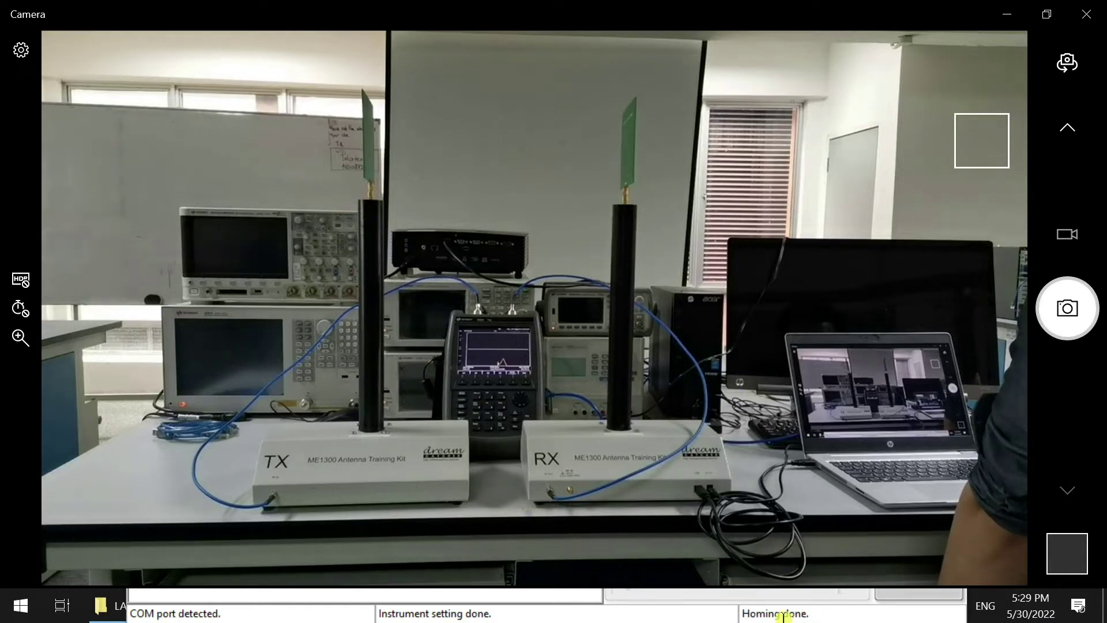
{"action": "left_click", "coordinate": [1002, 22]}
{"action": "left_click", "coordinate": [877, 26]}
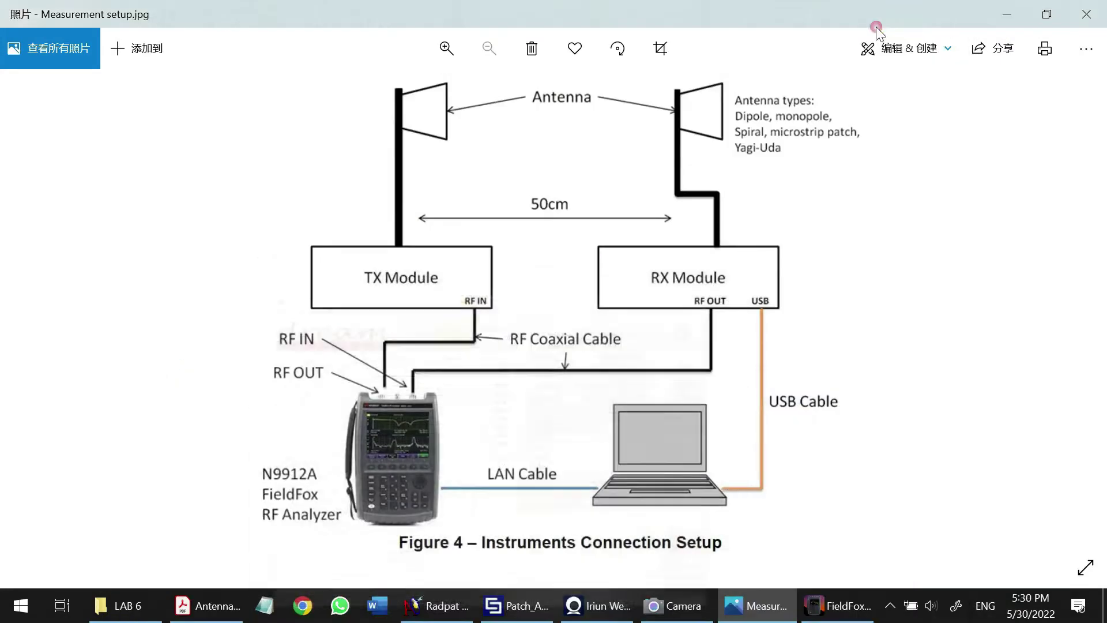
Arrange FieldFox (S21, 1 MHz–4 GHz, M1 about -46 dB) and Radpat to compare readings
{"action": "left_click", "coordinate": [820, 611]}
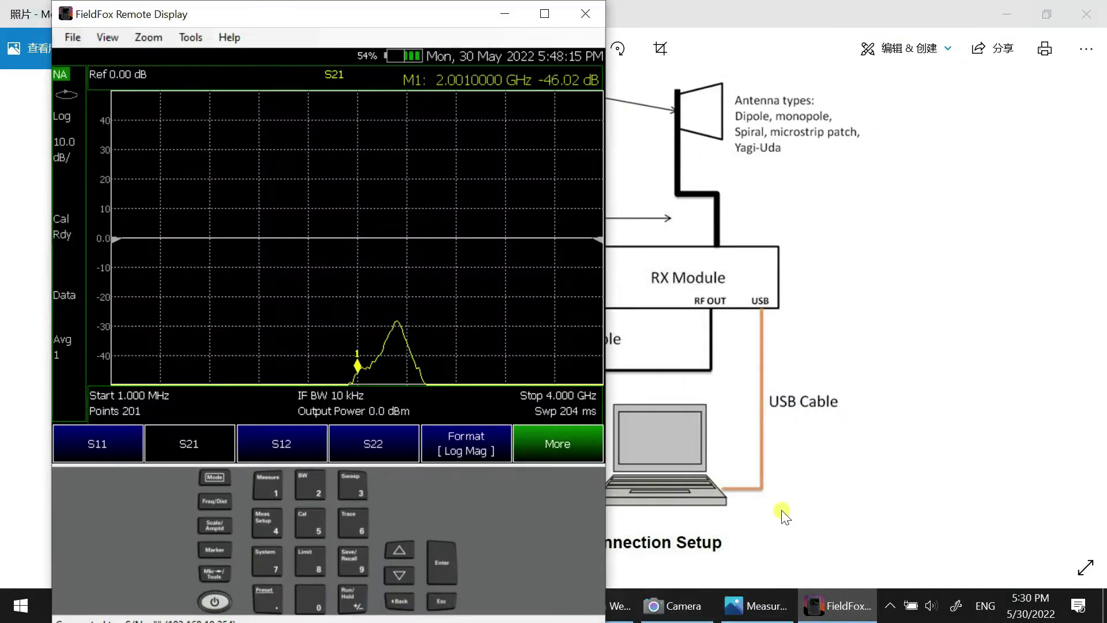
{"action": "left_click", "coordinate": [830, 606]}
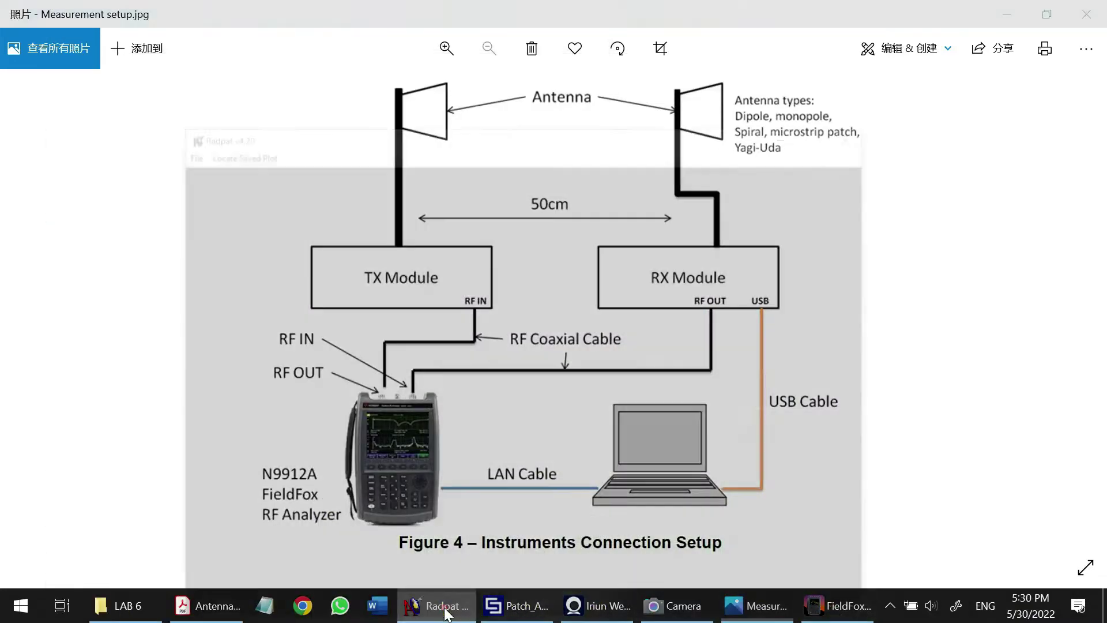
{"action": "left_click", "coordinate": [444, 607]}
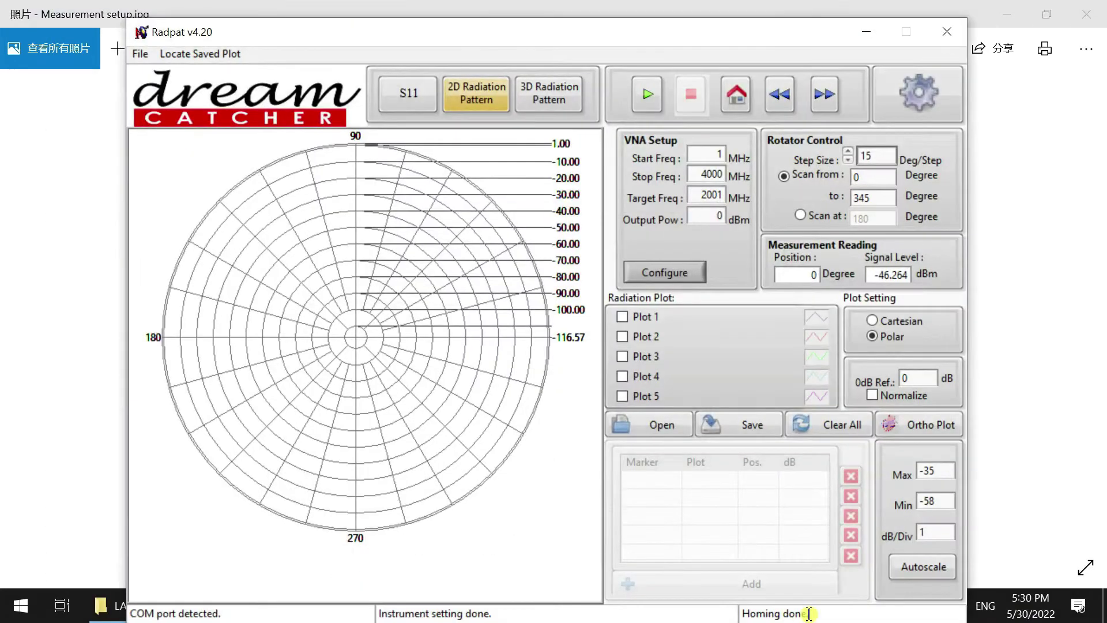
{"action": "double_click", "coordinate": [713, 174]}
{"action": "left_click_drag", "start_coordinate": [726, 29], "coordinate": [563, 12]}
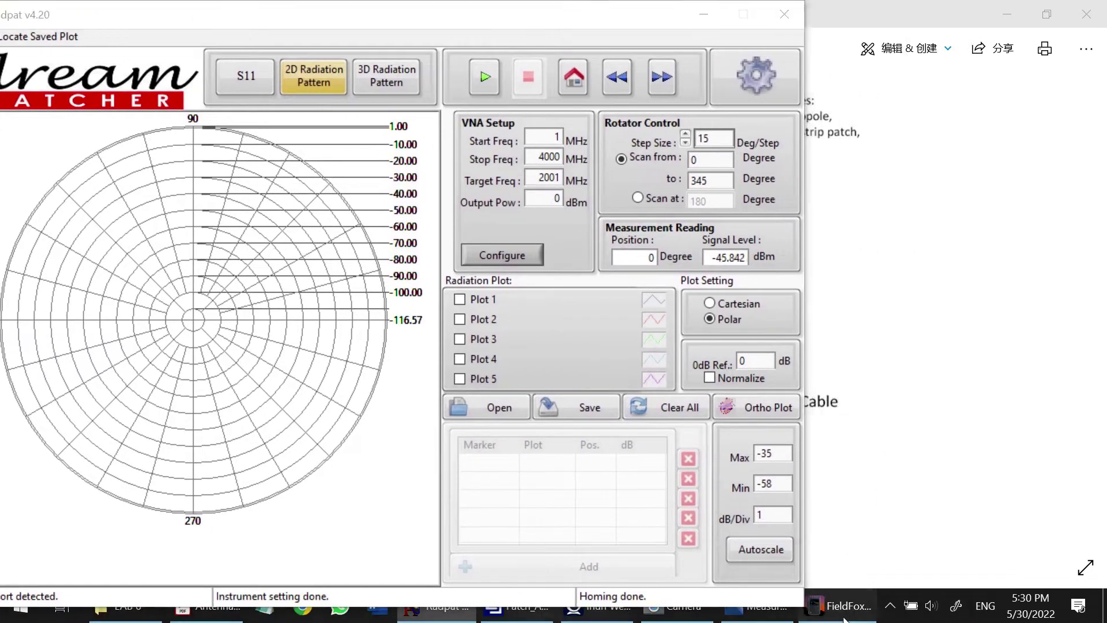
{"action": "left_click", "coordinate": [837, 606]}
{"action": "left_click", "coordinate": [669, 16]}
{"action": "left_click_drag", "start_coordinate": [669, 16], "coordinate": [815, 22]}
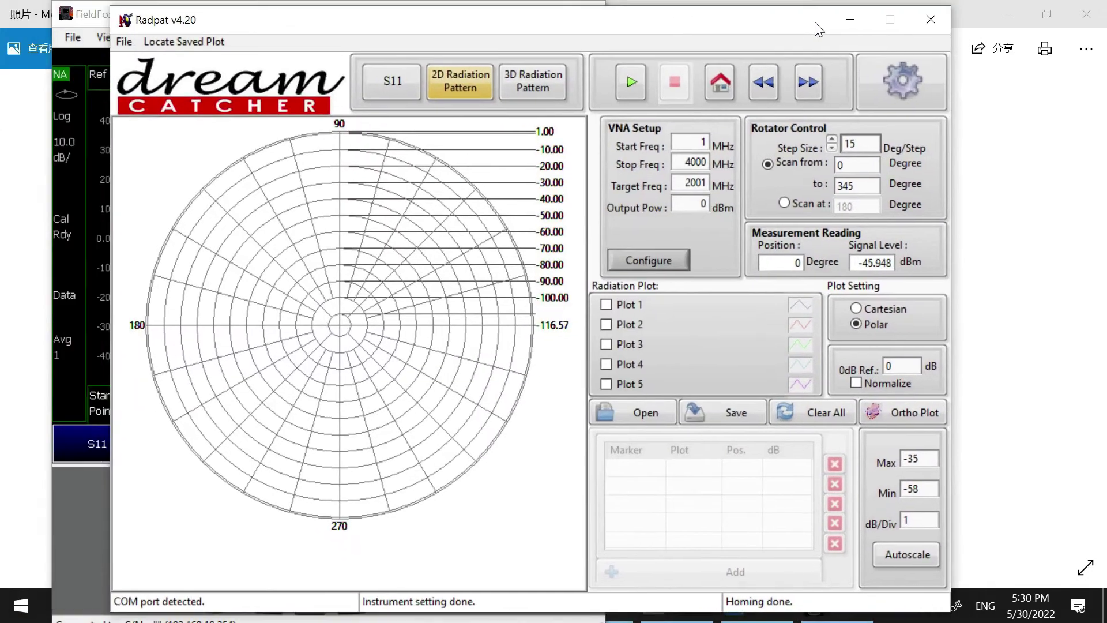
{"action": "left_click", "coordinate": [106, 12]}
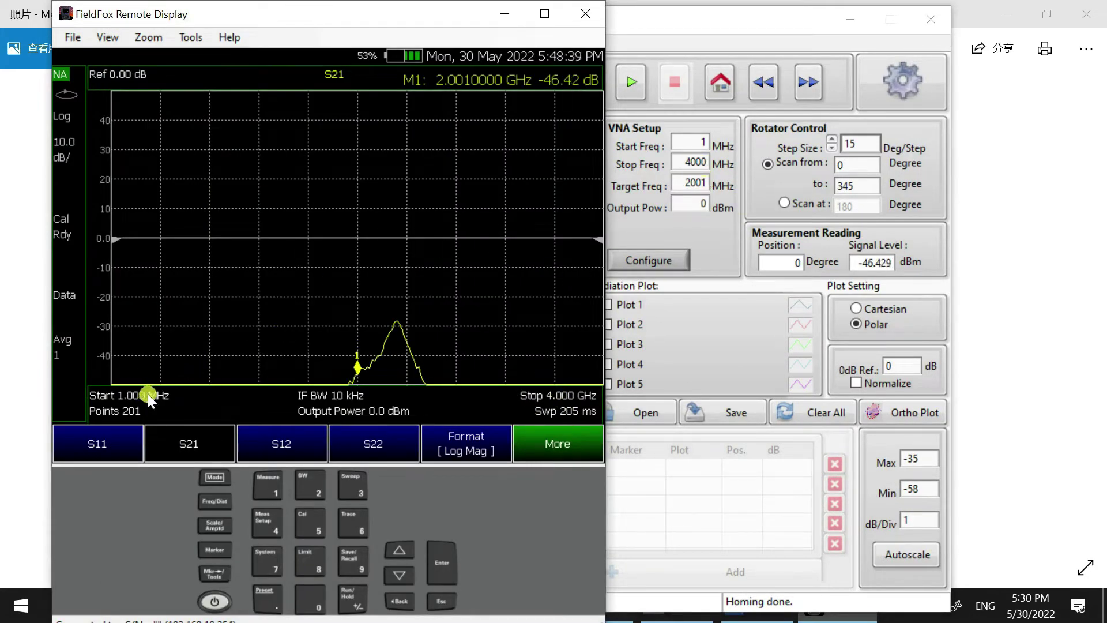
{"action": "left_click", "coordinate": [702, 142]}
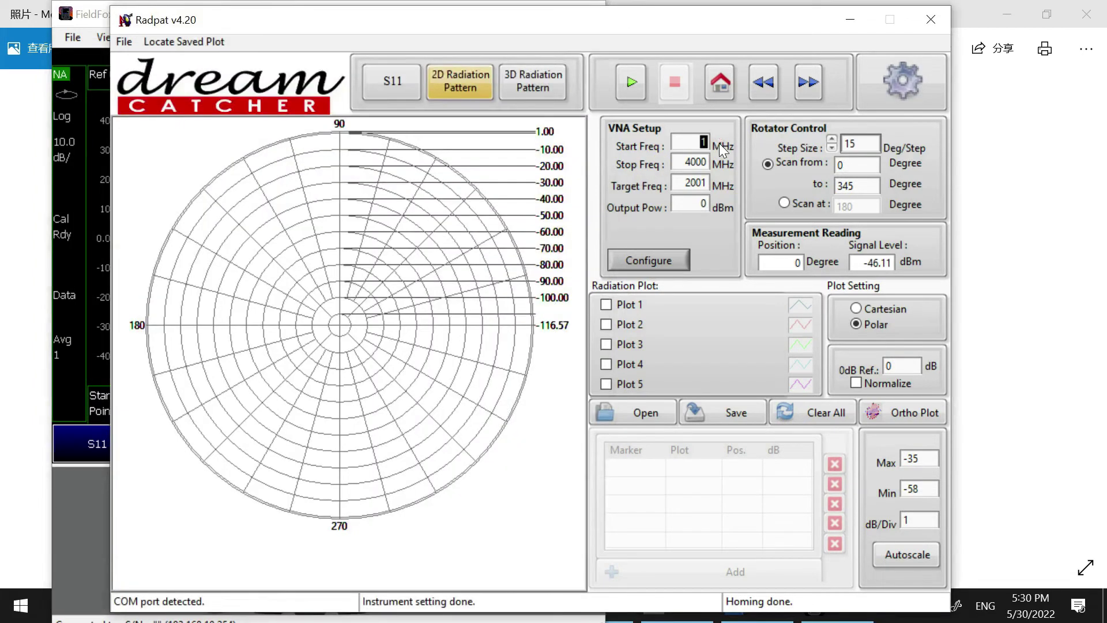
Set the VNA sweep to 2300–2500 MHz with Target 2400 MHz and 0 dBm output power
{"action": "type", "text": "2300"}
{"action": "double_click", "coordinate": [695, 161]}
{"action": "type", "text": "250"}
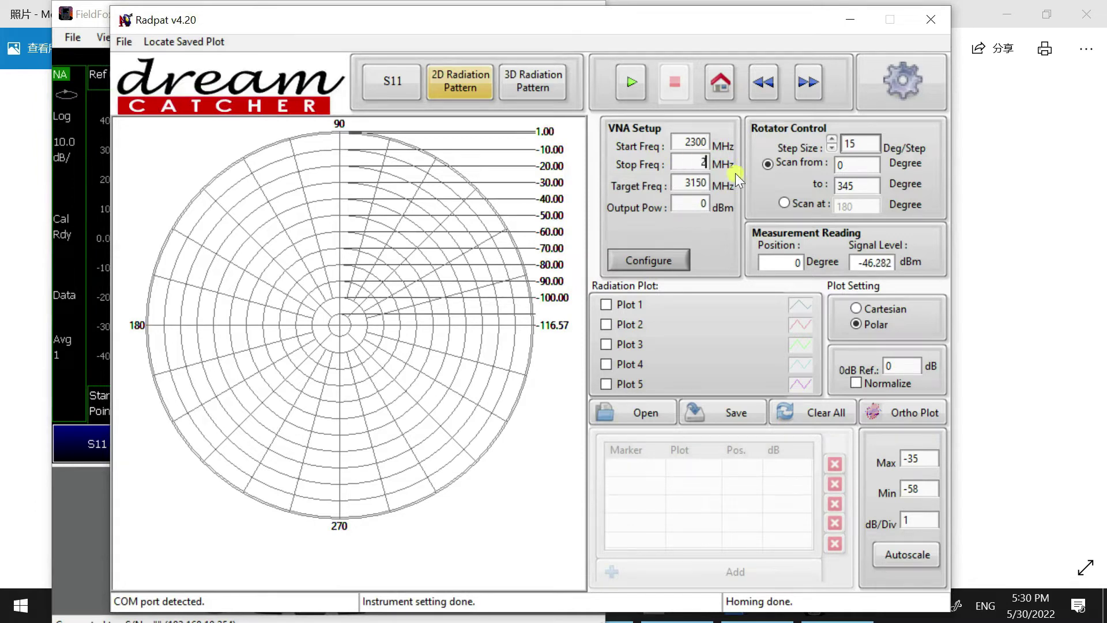
{"action": "type", "text": "0"}
{"action": "left_click", "coordinate": [697, 182]}
{"action": "left_click", "coordinate": [705, 182]}
{"action": "left_click", "coordinate": [699, 204]}
{"action": "left_click", "coordinate": [721, 203]}
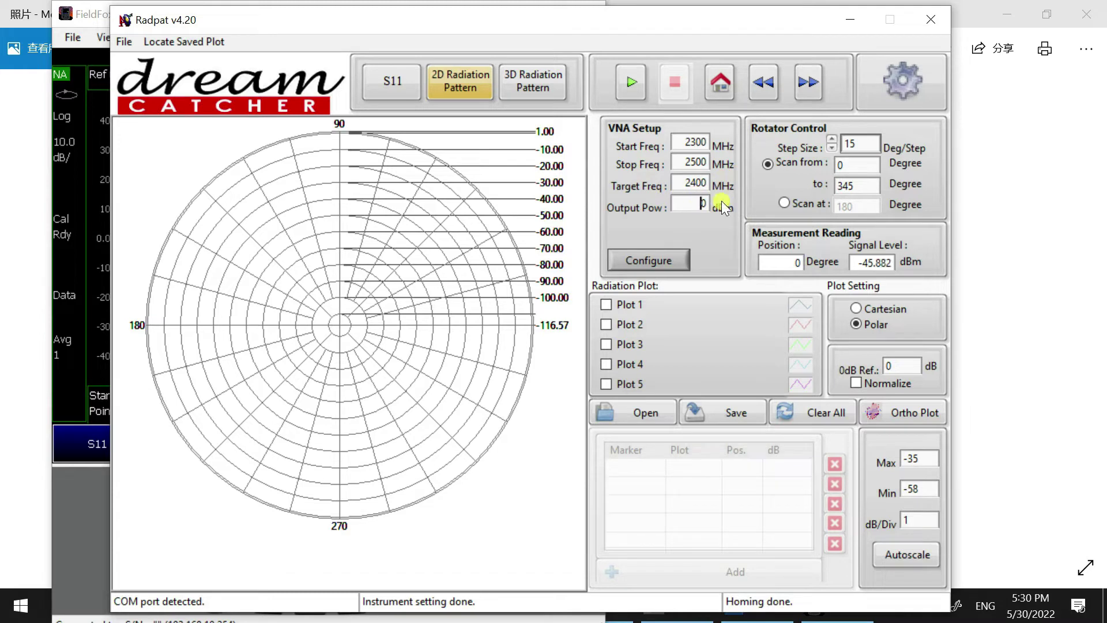
{"action": "left_click", "coordinate": [669, 260]}
Position Radpat beside the FieldFox display, keeping Radpat in front
{"action": "left_click_drag", "start_coordinate": [274, 17], "coordinate": [576, 31]}
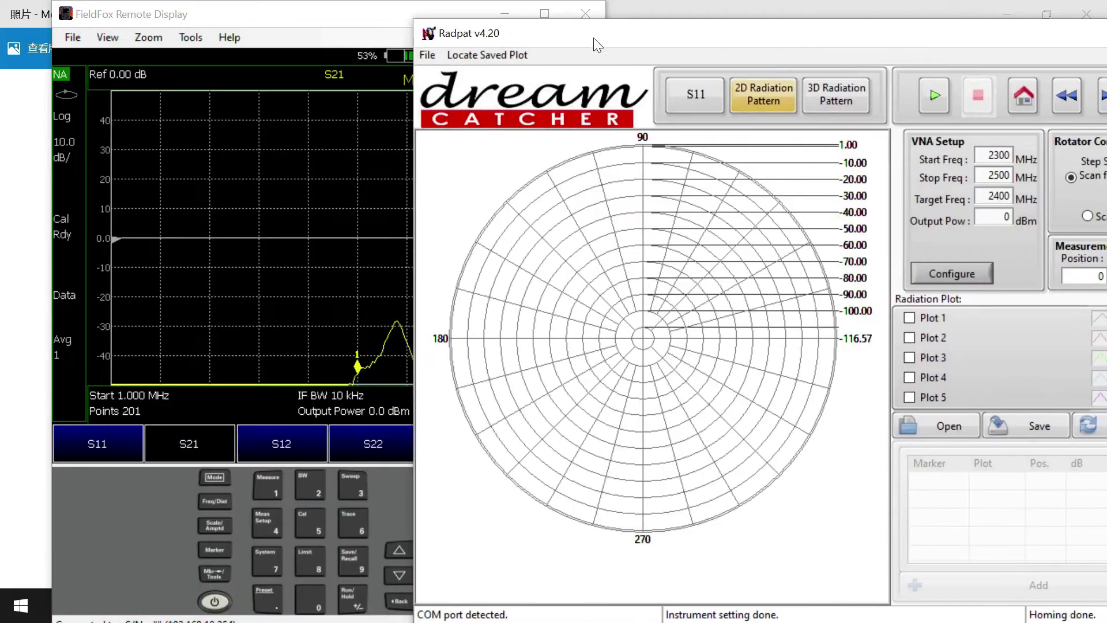
{"action": "left_click", "coordinate": [156, 13]}
{"action": "left_click_drag", "start_coordinate": [156, 11], "coordinate": [156, 15]}
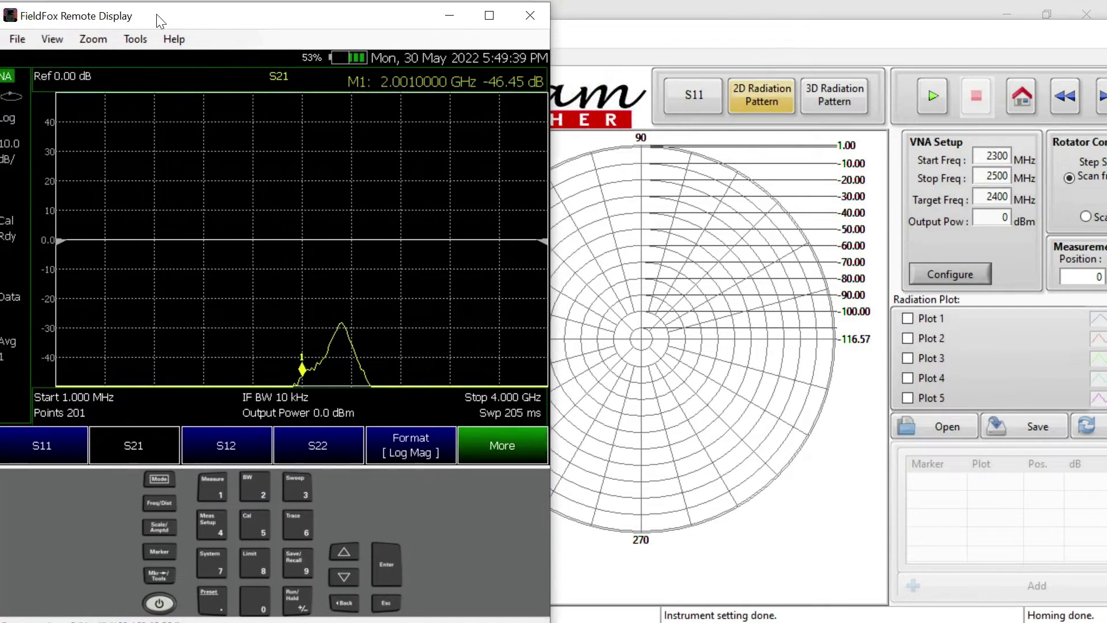
{"action": "left_click", "coordinate": [86, 377]}
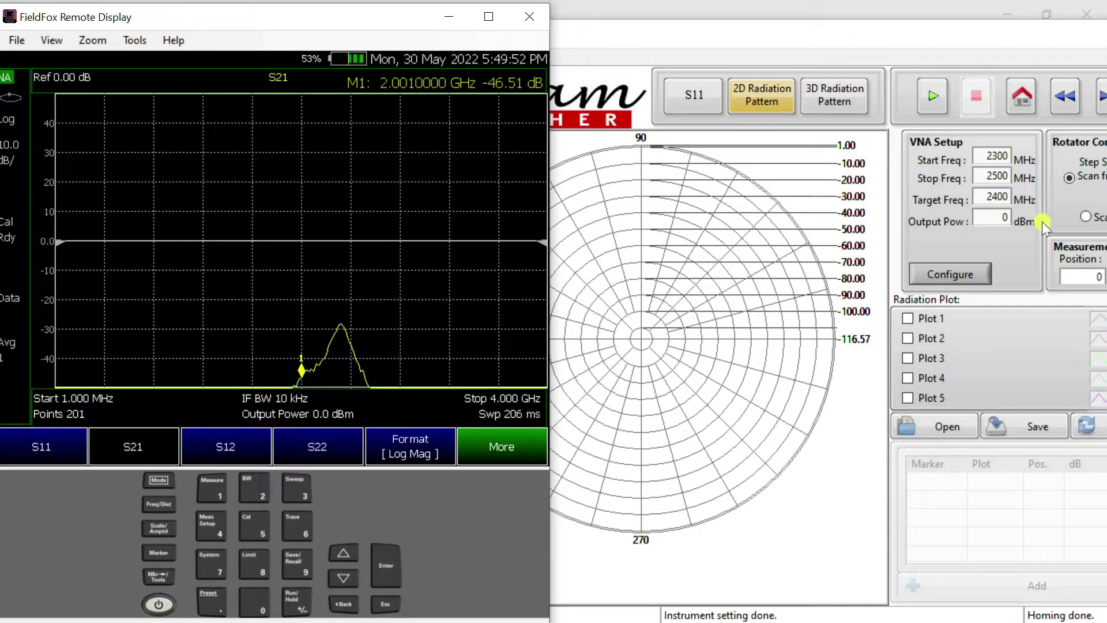
{"action": "left_click", "coordinate": [951, 277]}
Apply the sweep with Configure, confirm the FieldFox marker at 2.4 GHz, then clear both windows away
{"action": "left_click", "coordinate": [950, 276]}
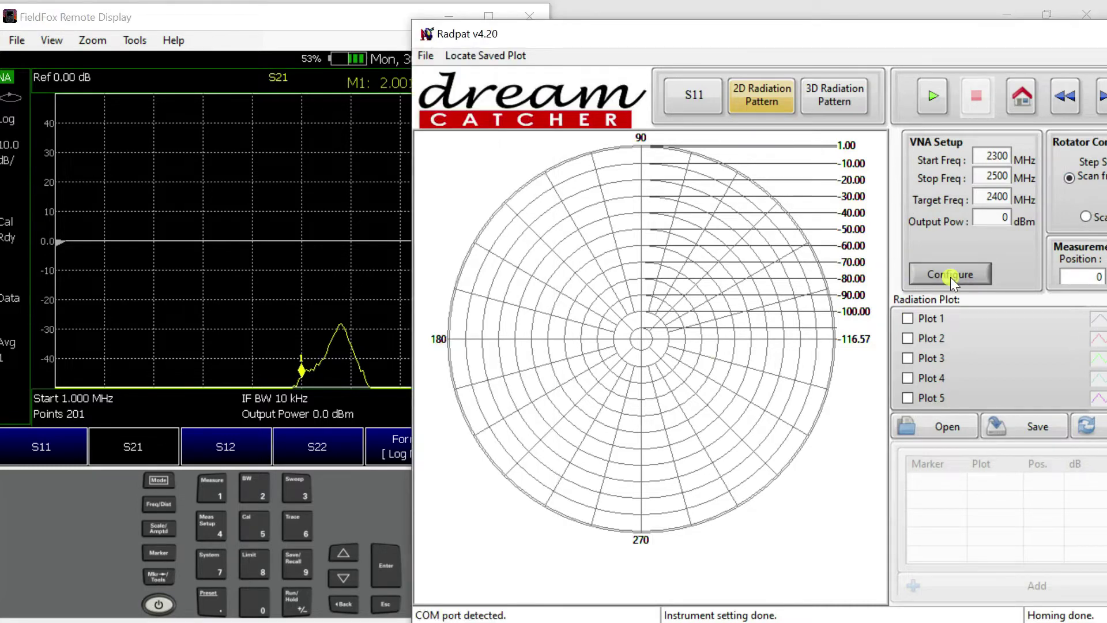
{"action": "left_click", "coordinate": [366, 16]}
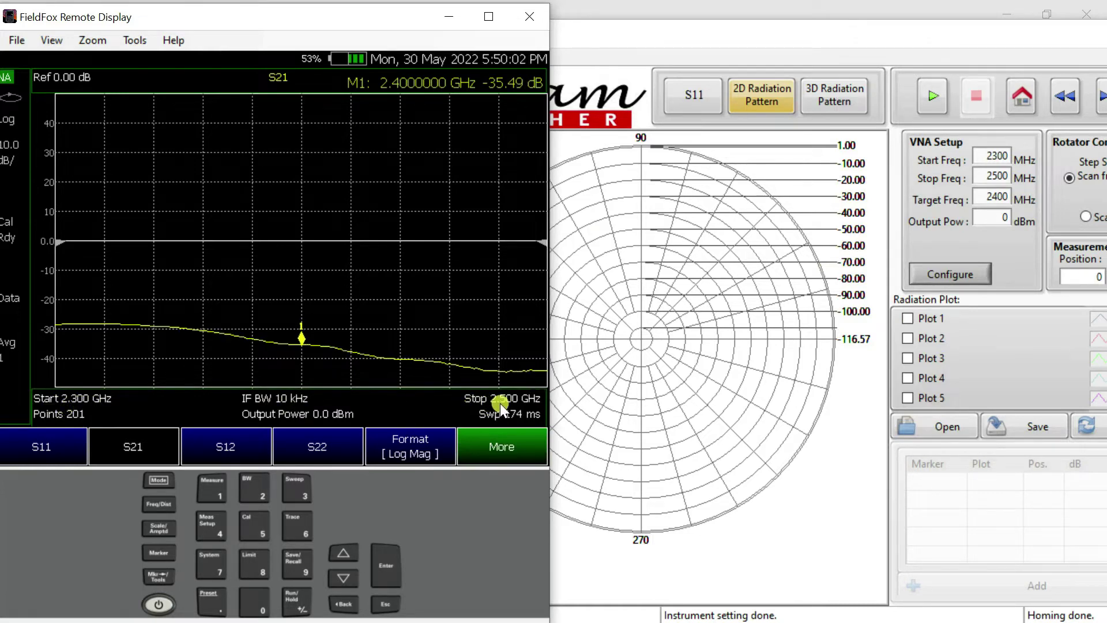
{"action": "left_click", "coordinate": [442, 17]}
{"action": "left_click_drag", "start_coordinate": [690, 46], "coordinate": [304, 34]}
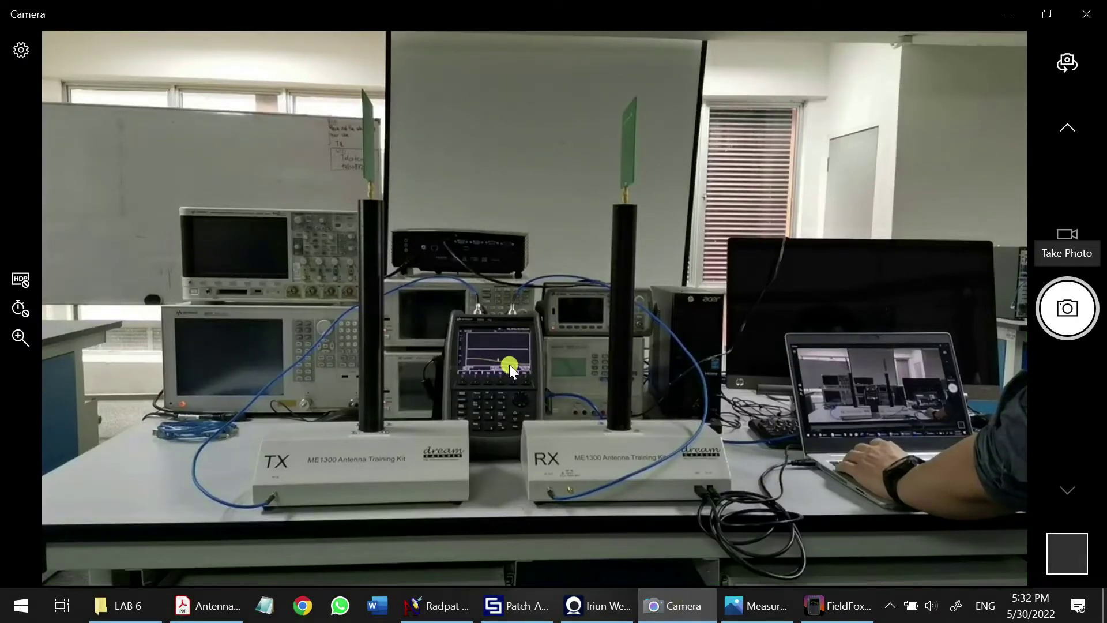
Check FieldFox's 2.3–2.5 GHz trace, then bring Radpat back with signal near -35.5 dBm
{"action": "left_click", "coordinate": [837, 606]}
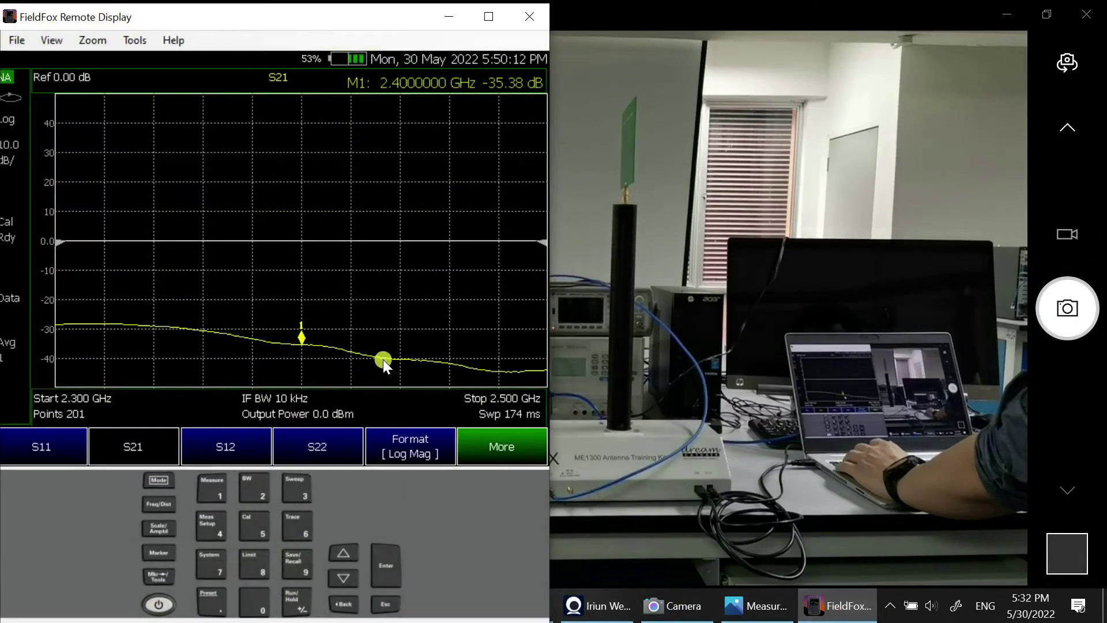
{"action": "left_click", "coordinate": [842, 613]}
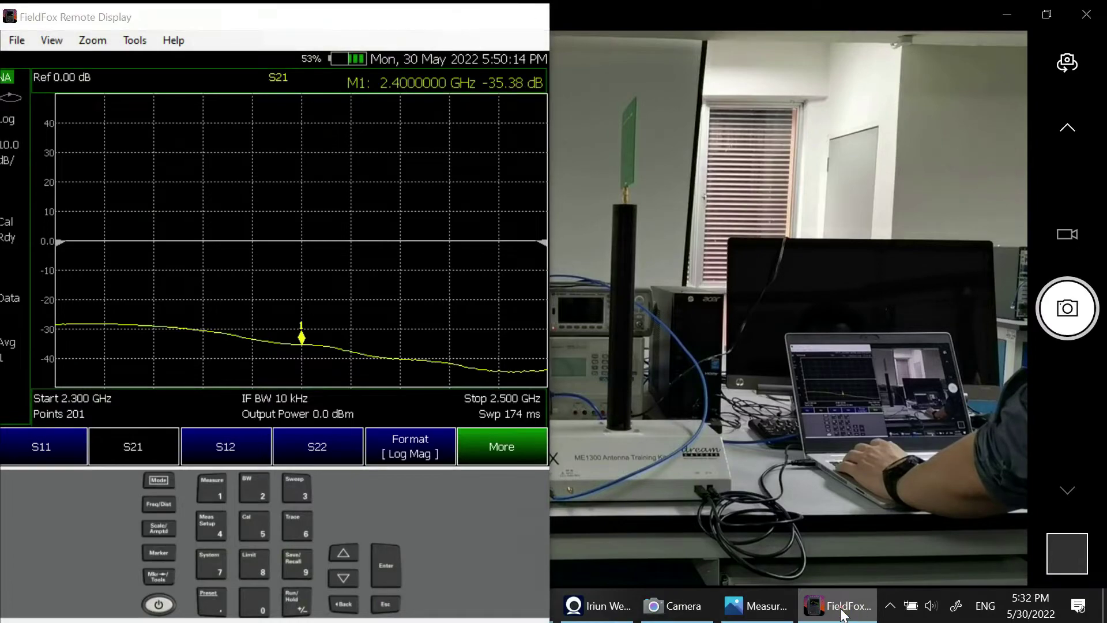
{"action": "left_click", "coordinate": [439, 606]}
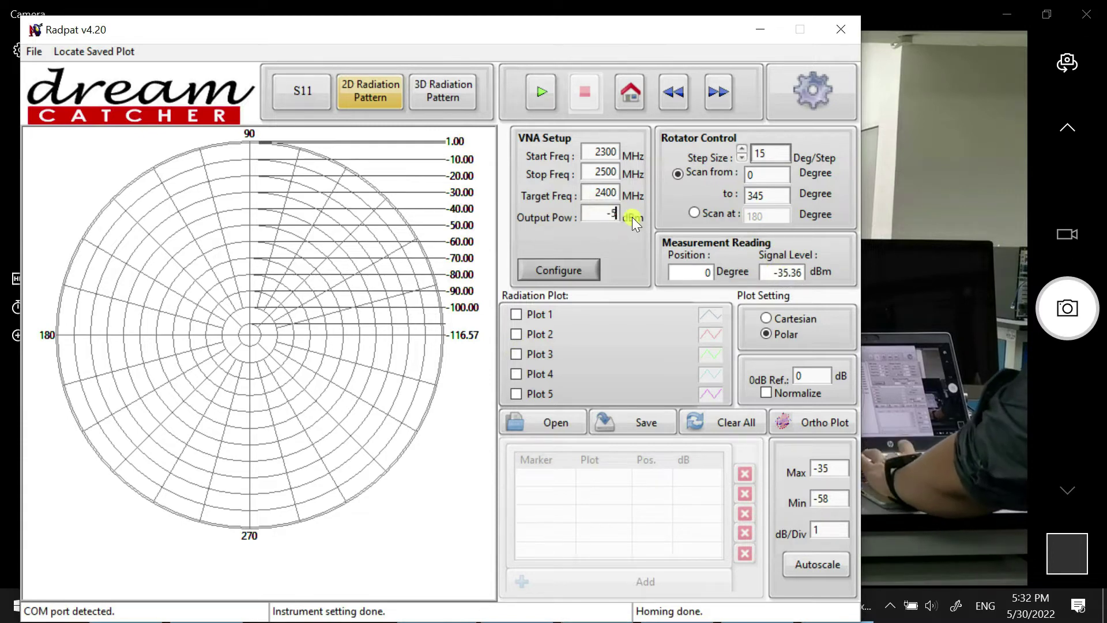
Try VNA output power at -5 and -10 dBm, then restore 0 dBm (signal -35.447 dBm)
{"action": "type", "text": "-5"}
{"action": "left_click", "coordinate": [573, 271]}
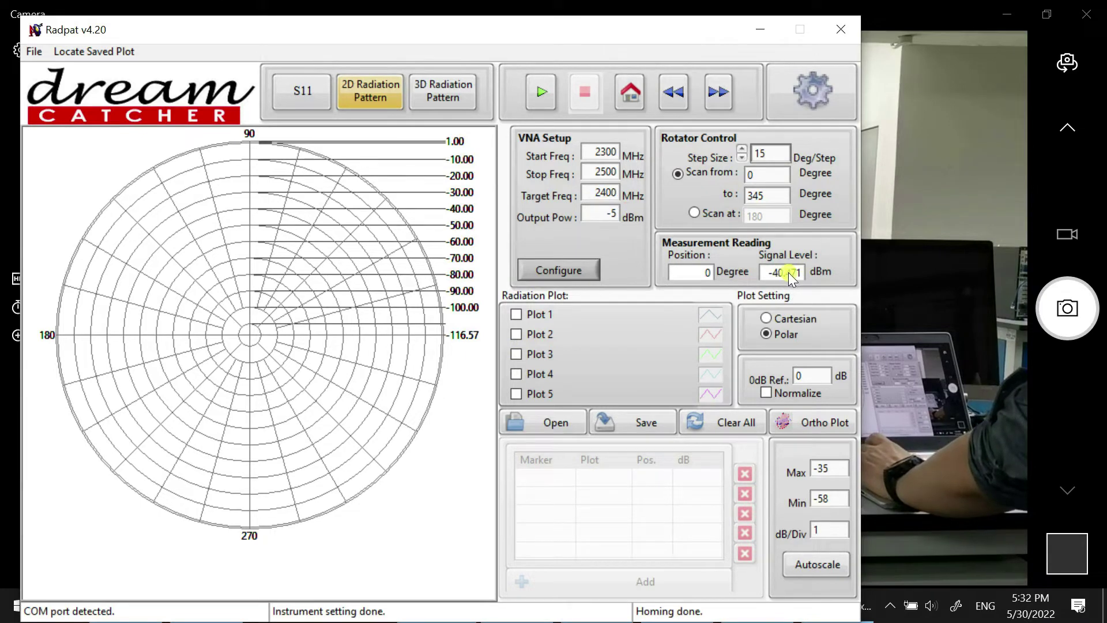
{"action": "left_click", "coordinate": [597, 211]}
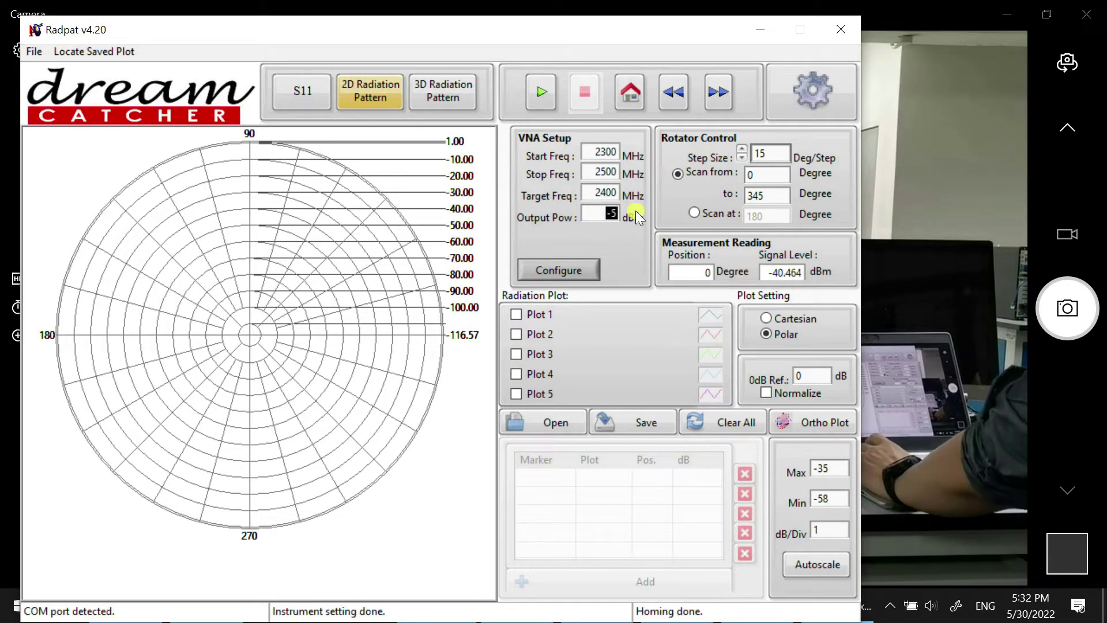
{"action": "type", "text": "-10"}
{"action": "left_click", "coordinate": [552, 262]}
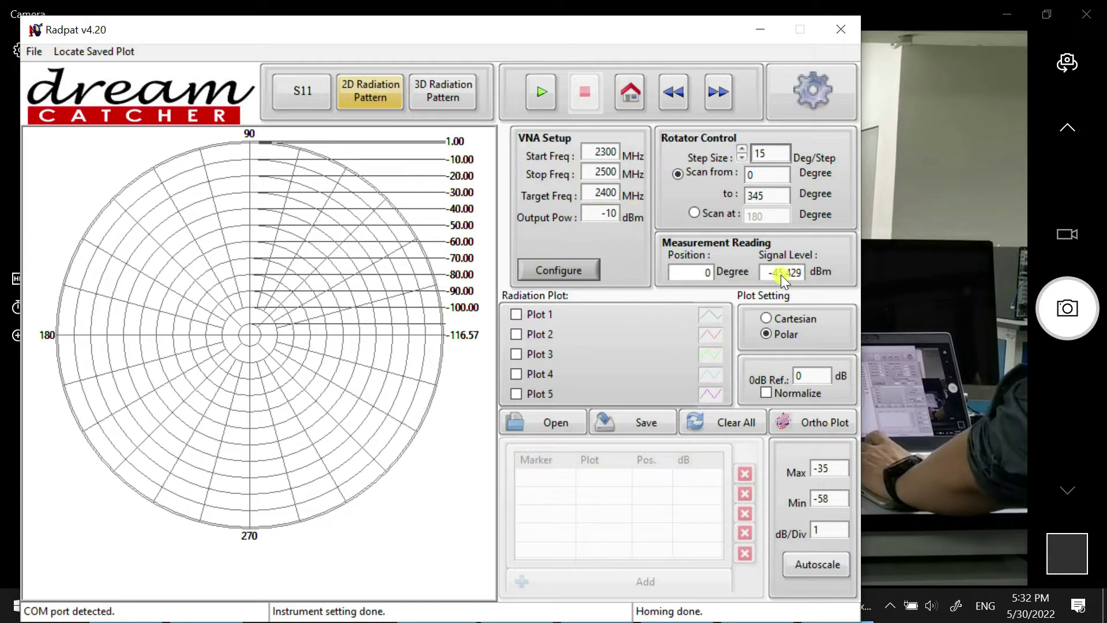
{"action": "left_click_drag", "start_coordinate": [600, 206], "coordinate": [640, 211]}
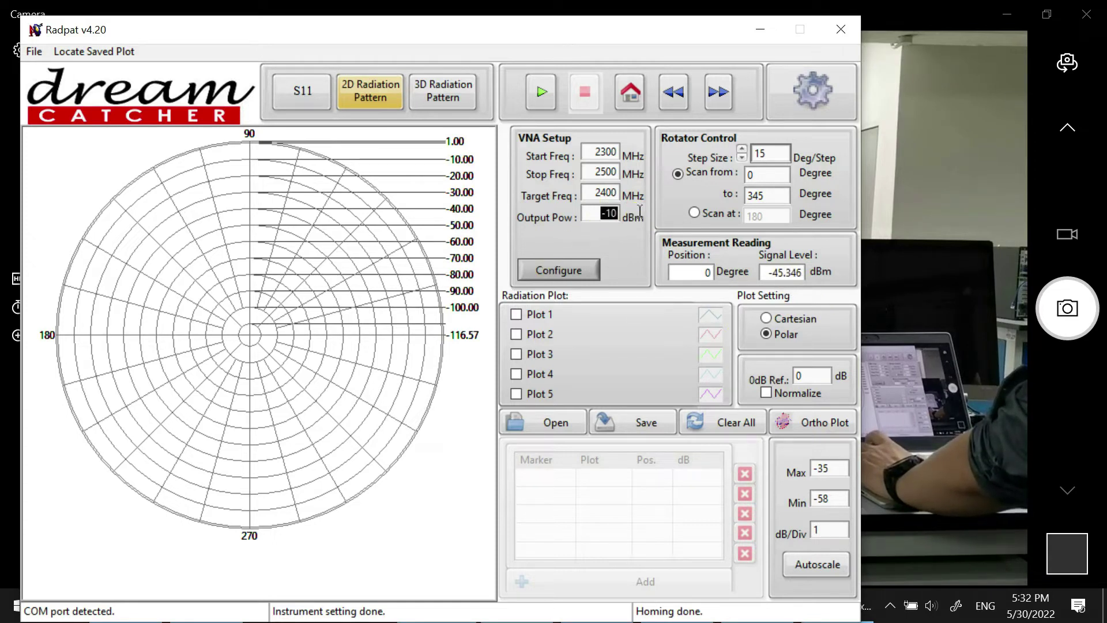
{"action": "type", "text": "0"}
{"action": "left_click", "coordinate": [580, 264]}
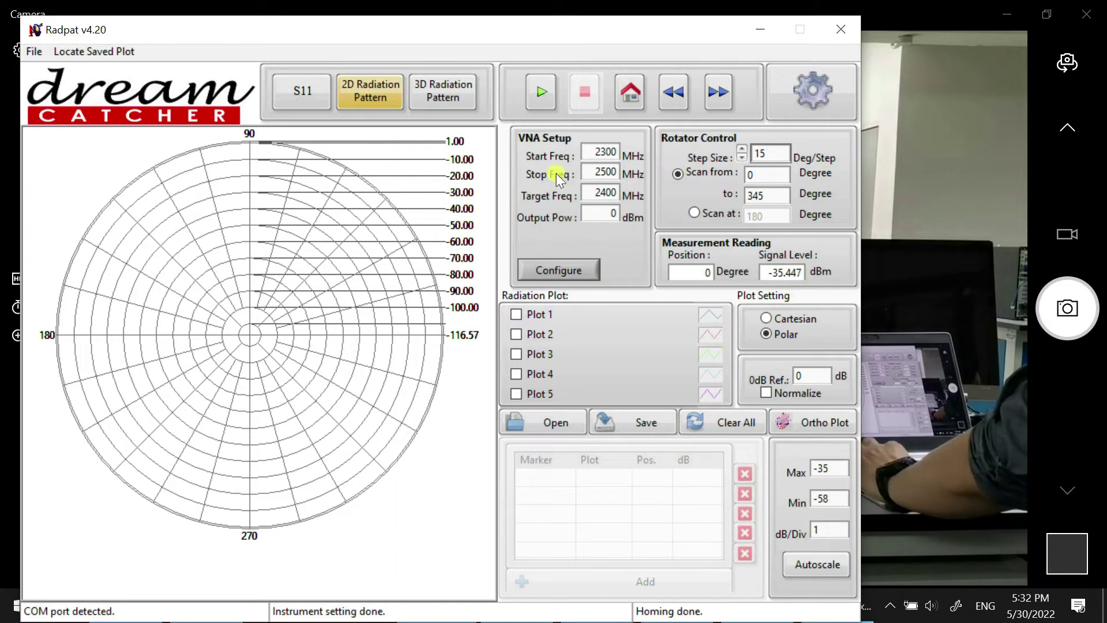
{"action": "left_click", "coordinate": [309, 92]}
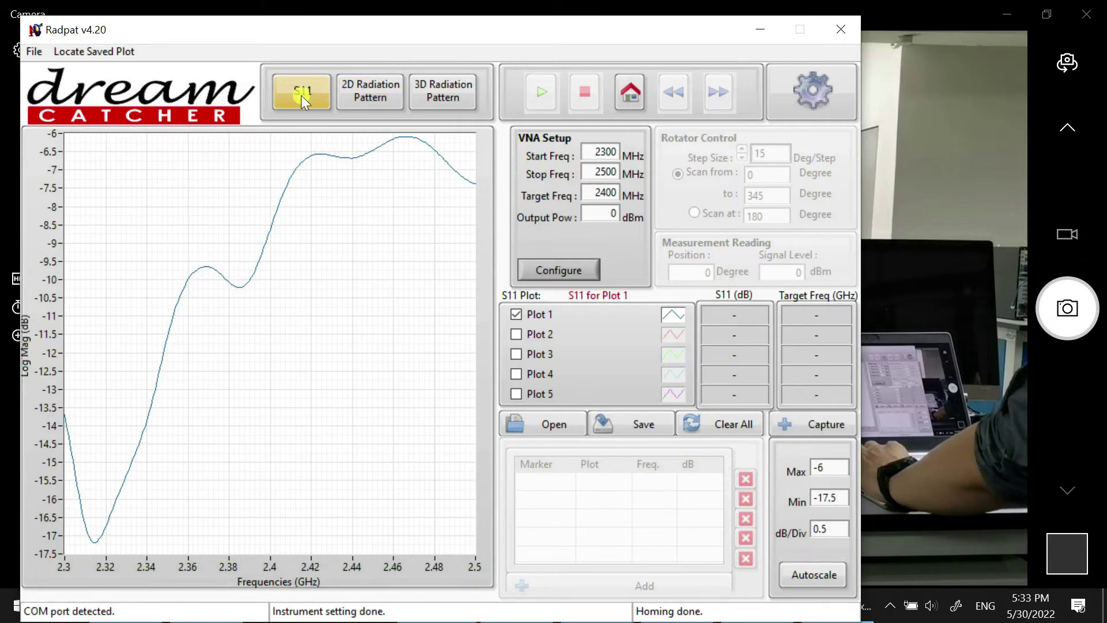
{"action": "left_click", "coordinate": [358, 92]}
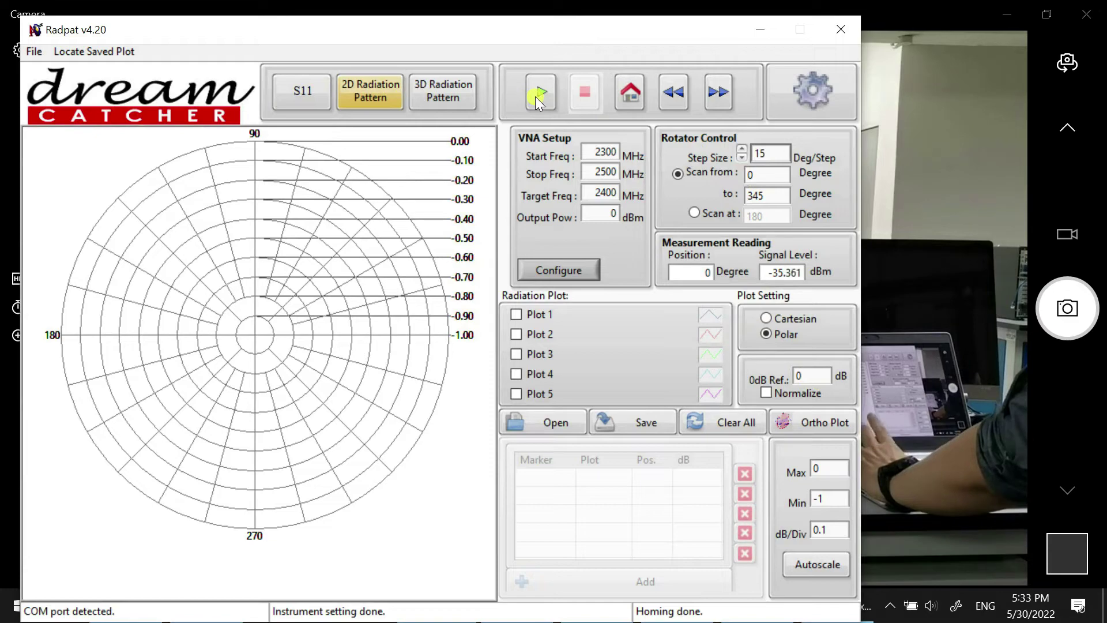
Start the 0–345° rotator scan in 15° steps and watch it on the Camera feed
{"action": "left_click_drag", "start_coordinate": [679, 39], "coordinate": [736, 50]}
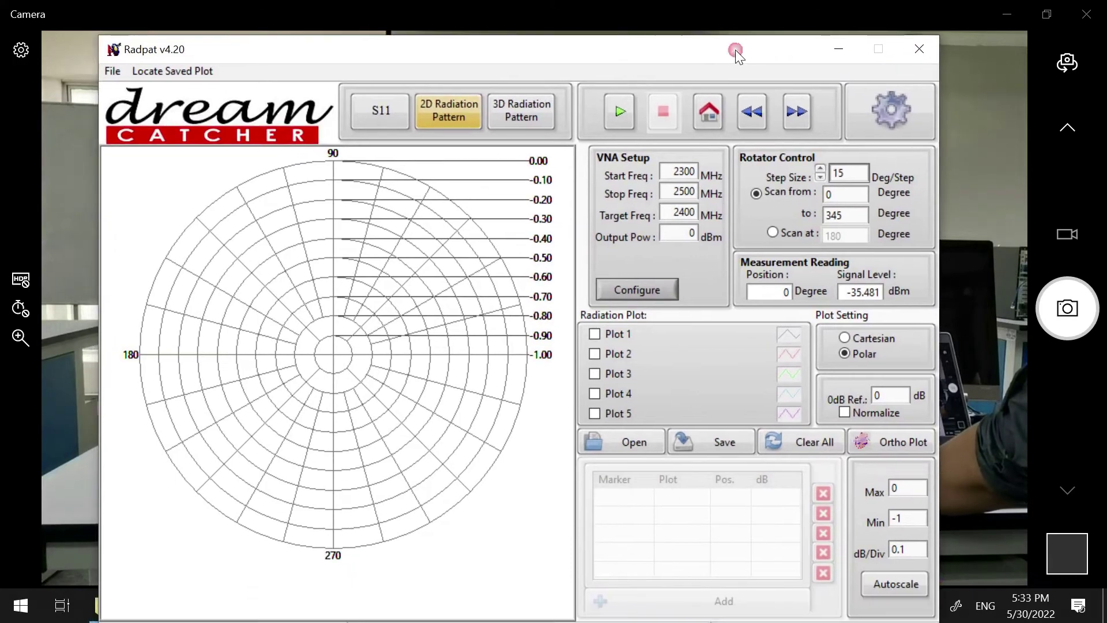
{"action": "left_click", "coordinate": [621, 110]}
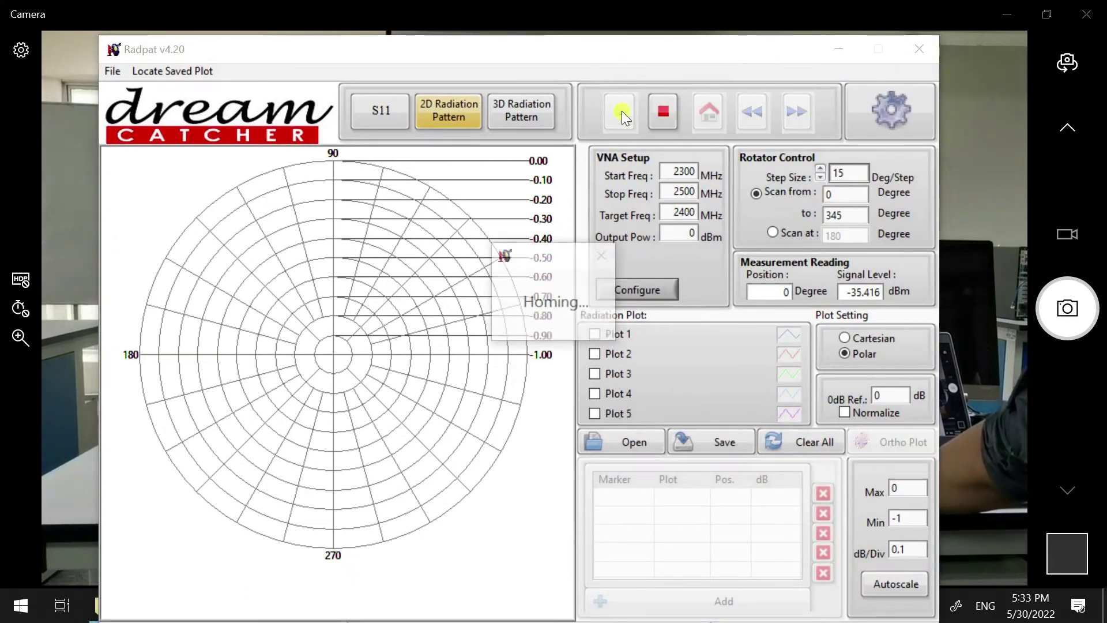
{"action": "left_click", "coordinate": [978, 53]}
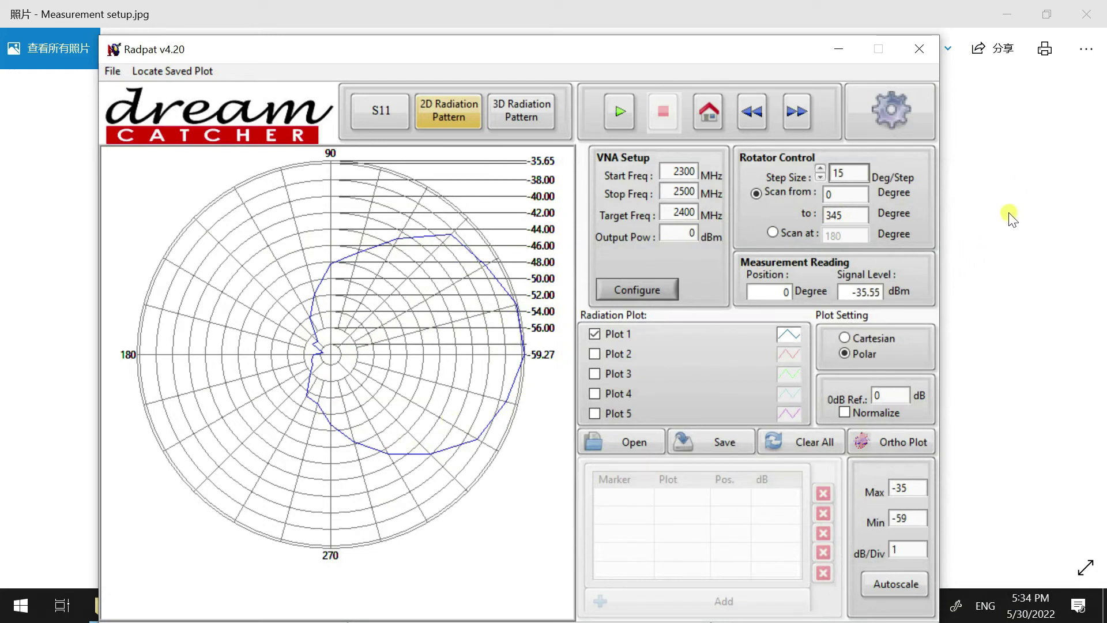
Minimise the measurement setup picture and the Radpat window to reveal the CST patch antenna project
{"action": "left_click", "coordinate": [1016, 18]}
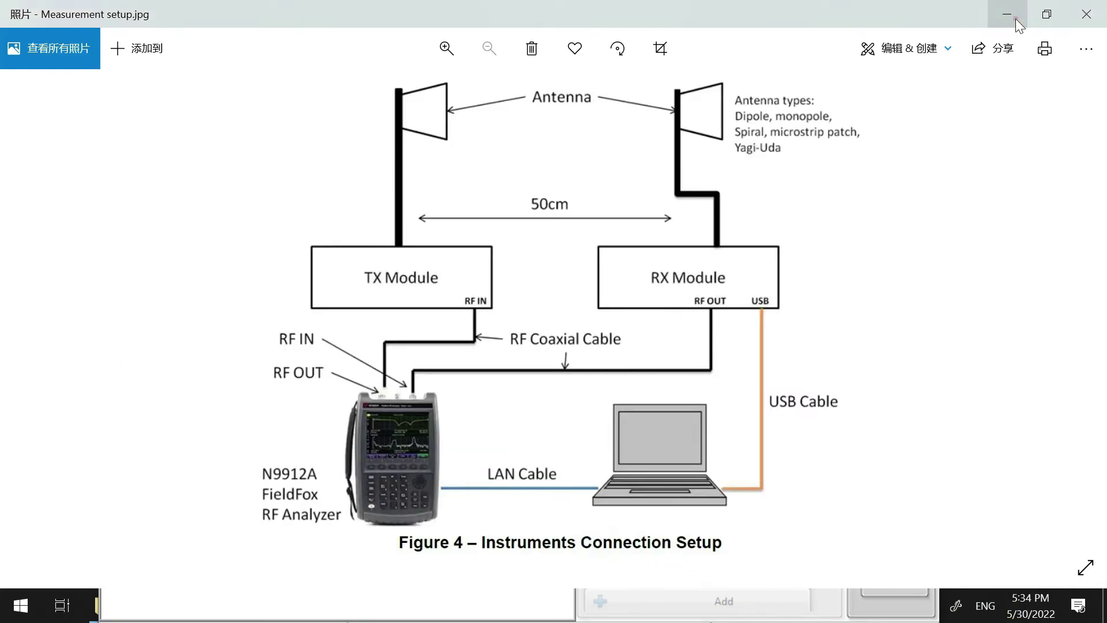
{"action": "left_click", "coordinate": [839, 49]}
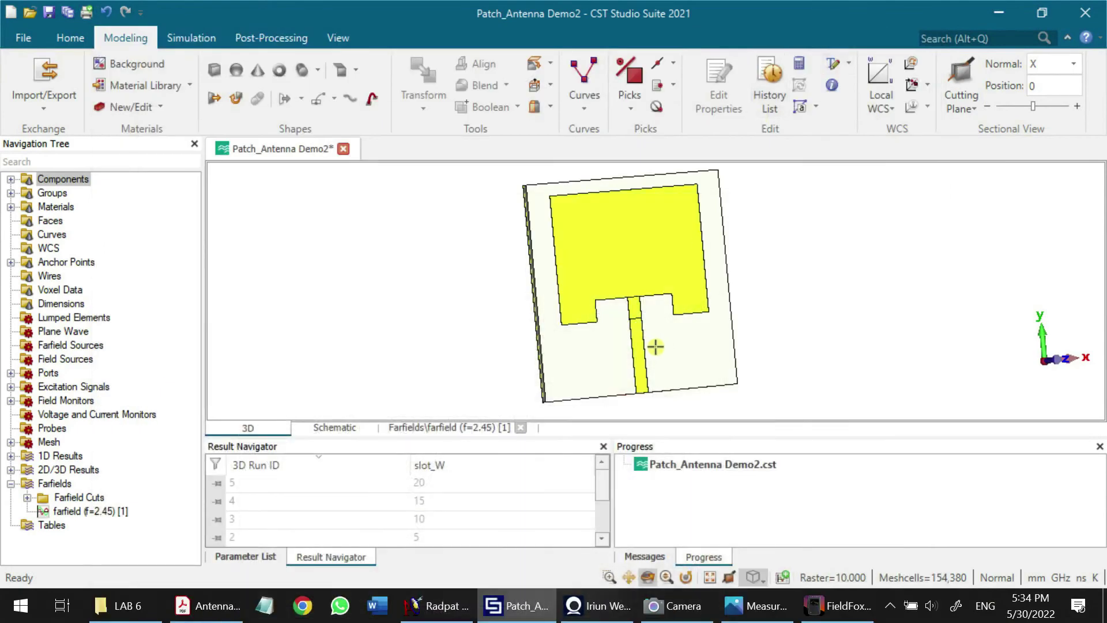
Open the 2.45 GHz farfield result, rotate it edge-on, and compare it against the measured Radpat plot
{"action": "left_click", "coordinate": [112, 512]}
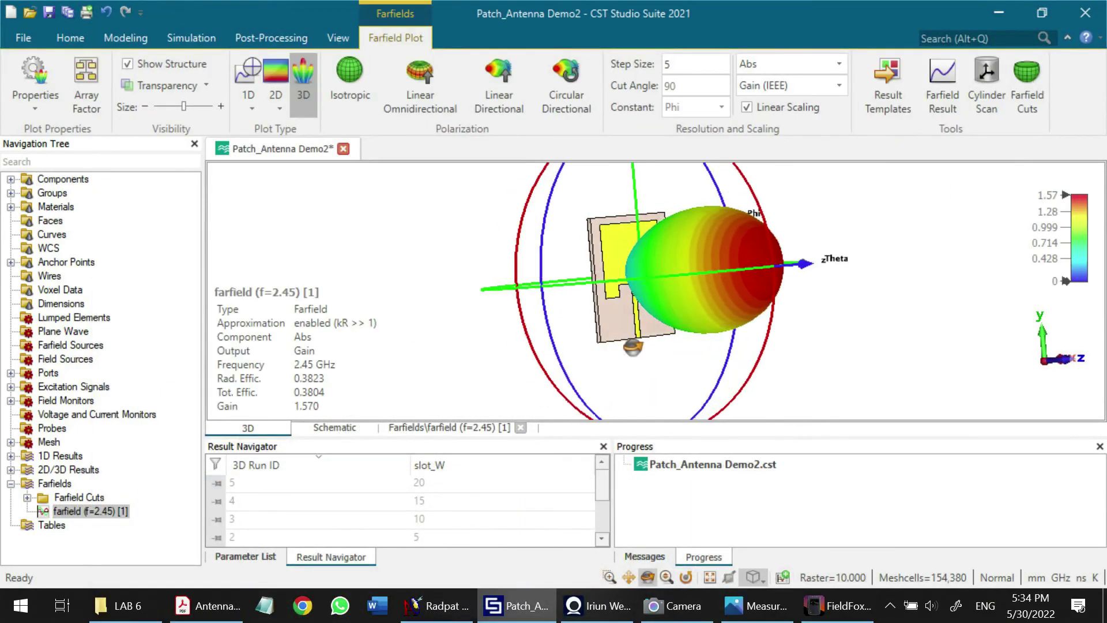
{"action": "left_click_drag", "start_coordinate": [633, 347], "coordinate": [679, 311]}
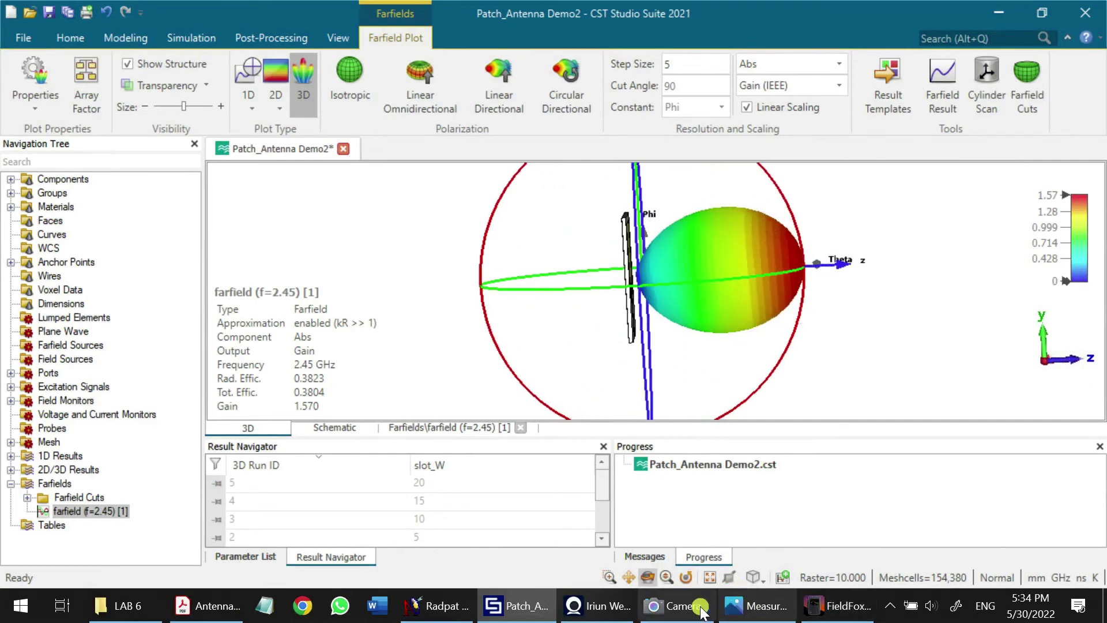
{"action": "left_click", "coordinate": [456, 606]}
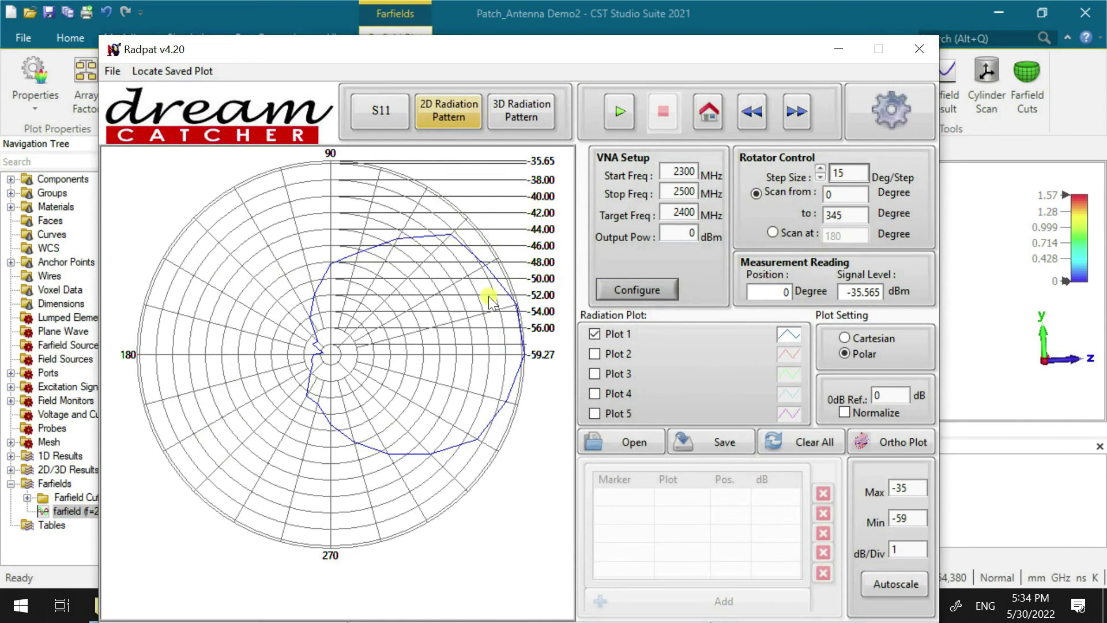
{"action": "left_click", "coordinate": [990, 404]}
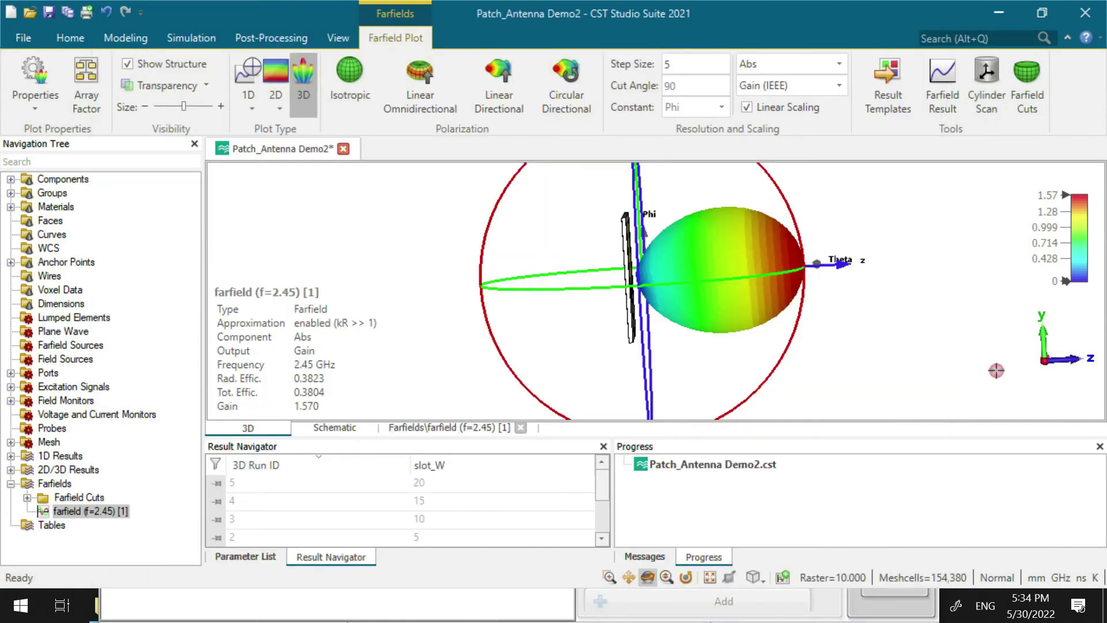
View the farfield as a 1D polar cut in dBi and linear gain, then return to the 3D pattern
{"action": "left_click", "coordinate": [245, 75]}
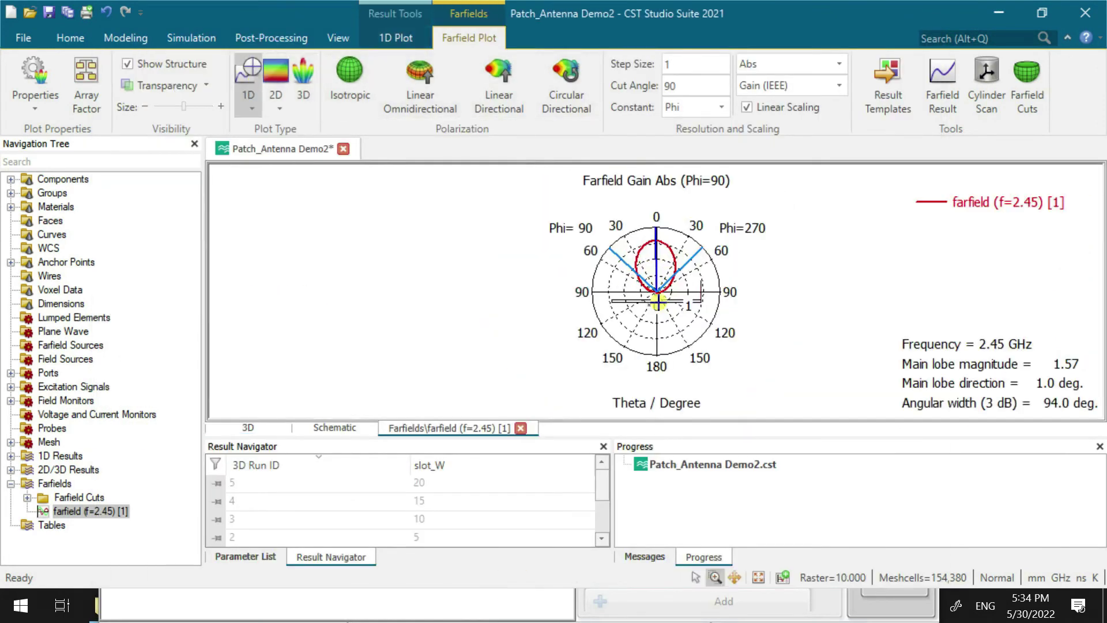
{"action": "left_click", "coordinate": [747, 108]}
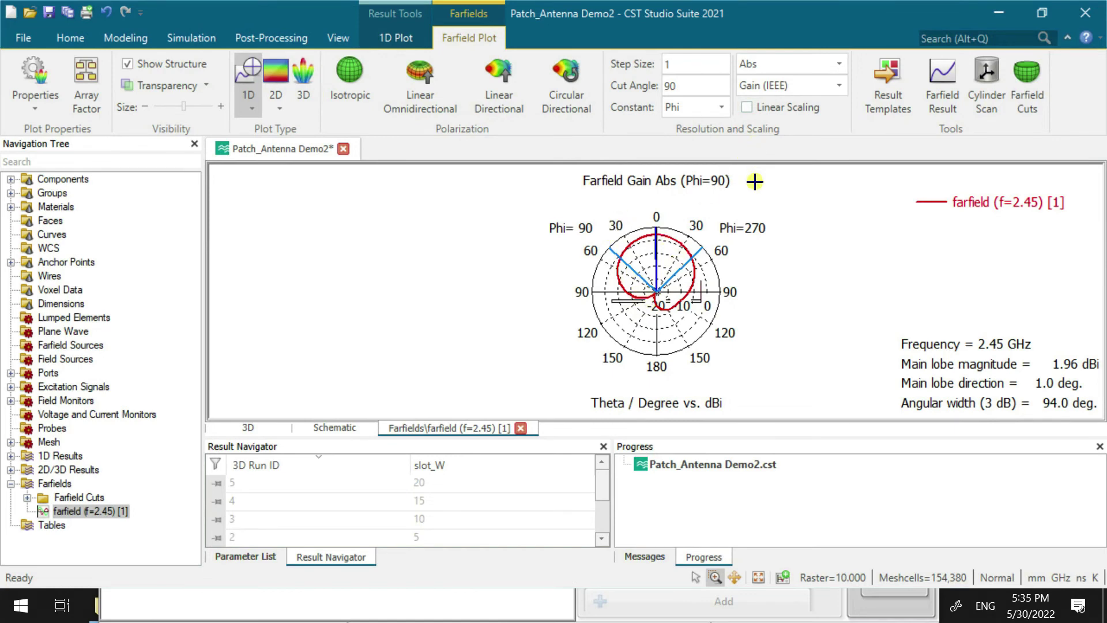
{"action": "left_click", "coordinate": [773, 107]}
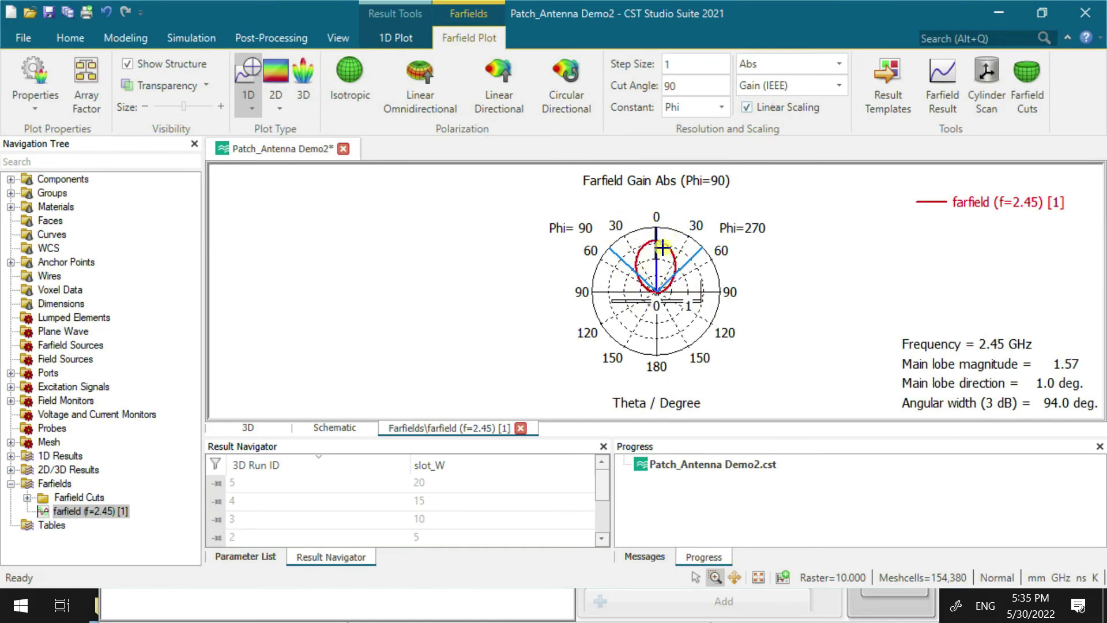
{"action": "left_click", "coordinate": [757, 108]}
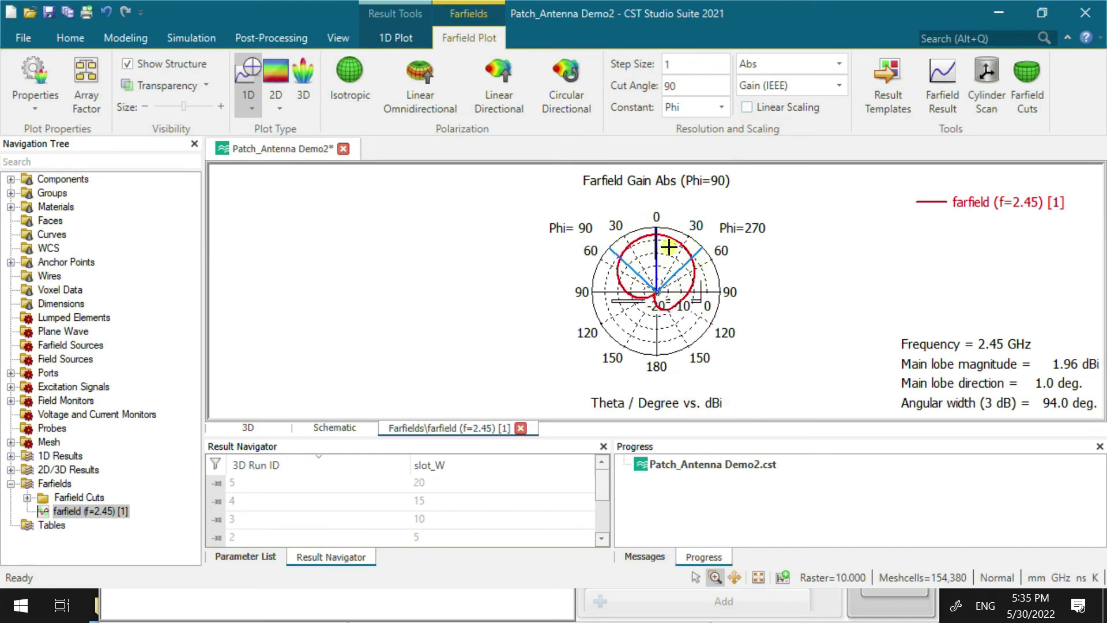
{"action": "left_click", "coordinate": [303, 76]}
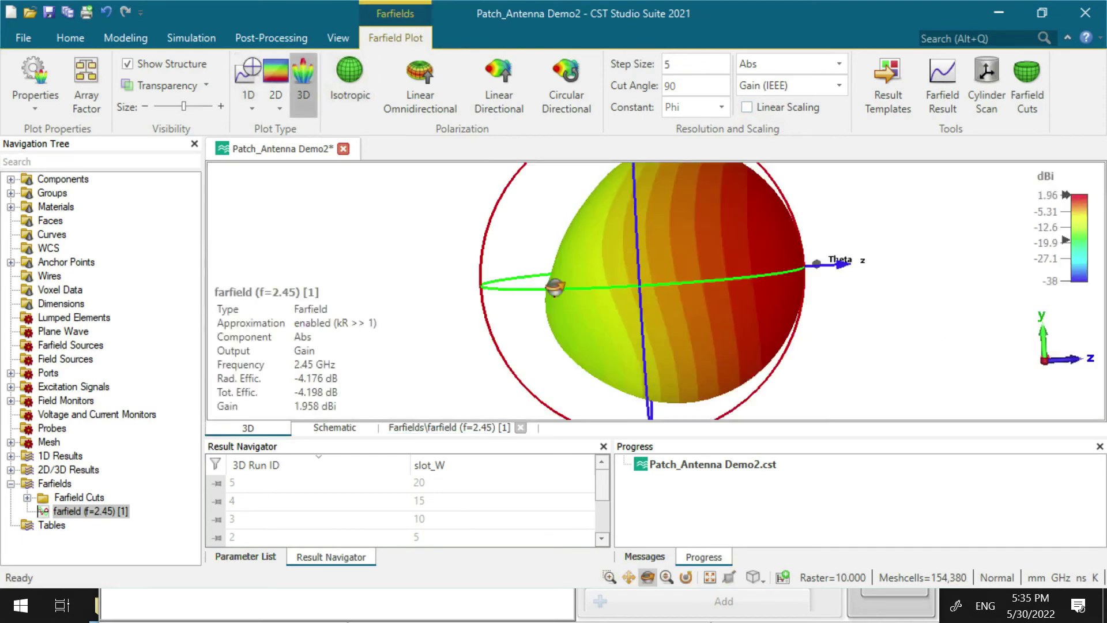
Set the 3D farfield pattern to Farfield Transparent so the patch antenna shows inside it
{"action": "scroll", "coordinate": [577, 288], "scroll_direction": "down", "scroll_amount": 3}
{"action": "left_click", "coordinate": [147, 84]}
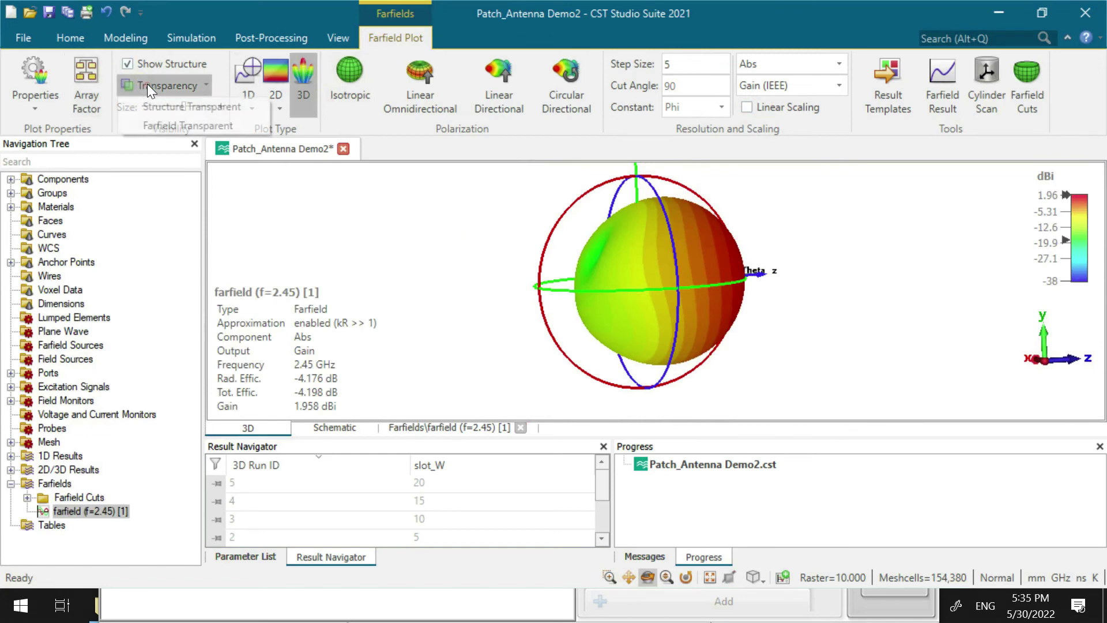
{"action": "left_click", "coordinate": [174, 113]}
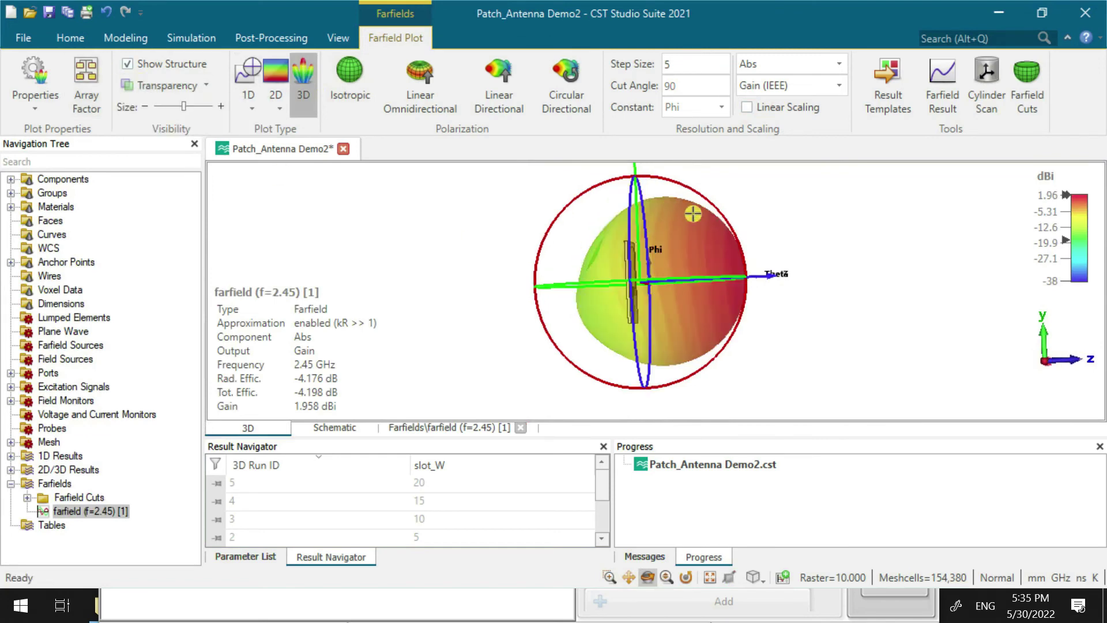
Compare with the measured Radpat plot, hide it again, and bring up the Antenna-Patterns.pdf theory document
{"action": "left_click", "coordinate": [918, 613]}
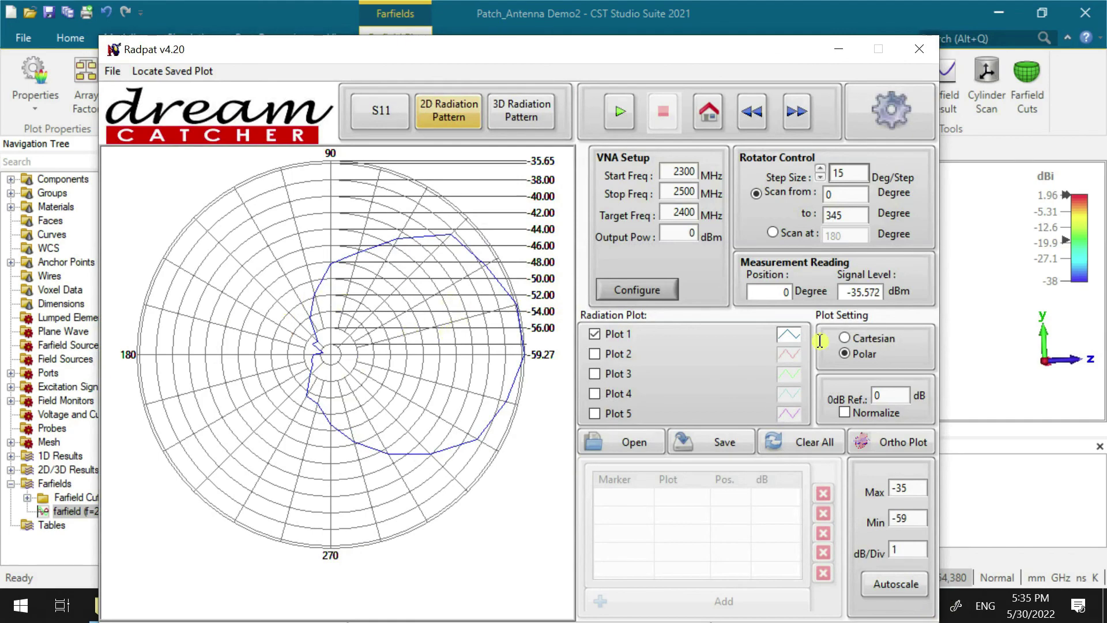
{"action": "left_click", "coordinate": [838, 50]}
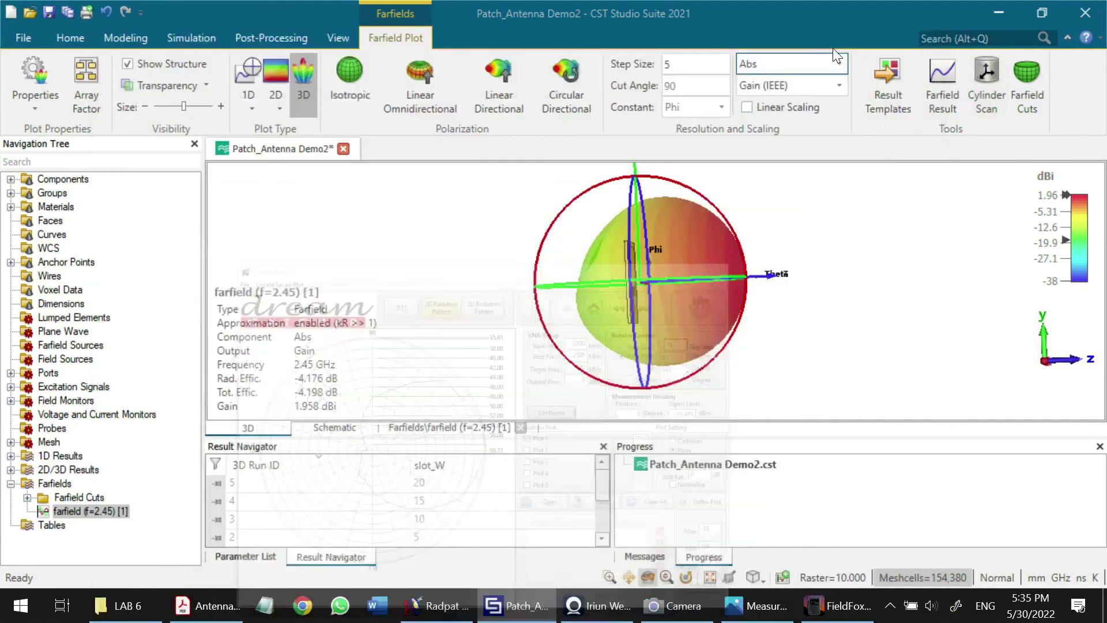
{"action": "left_click", "coordinate": [208, 605]}
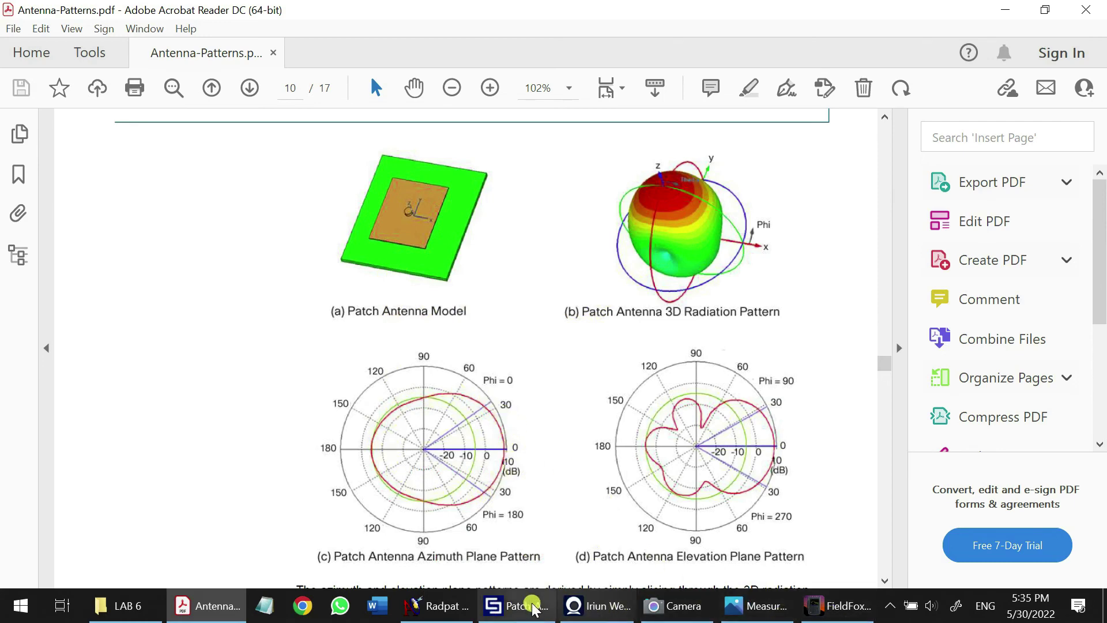
Compare the Radpat plot with the theoretical patterns, then bring the lab camera's bench feed forward
{"action": "left_click", "coordinate": [444, 606]}
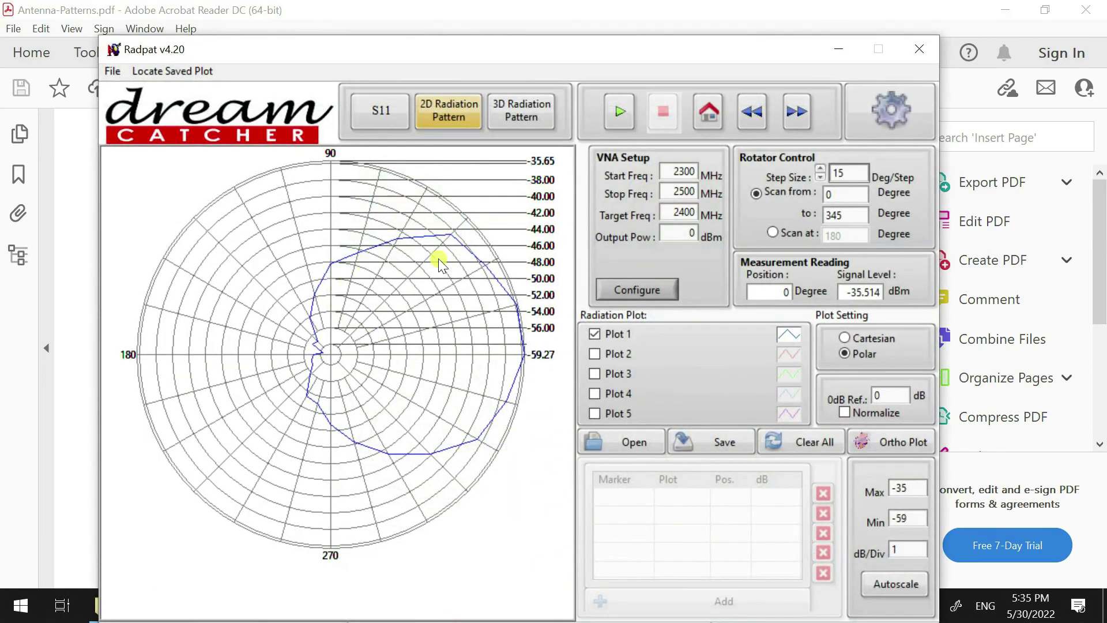
{"action": "left_click", "coordinate": [840, 54]}
{"action": "left_click", "coordinate": [684, 605]}
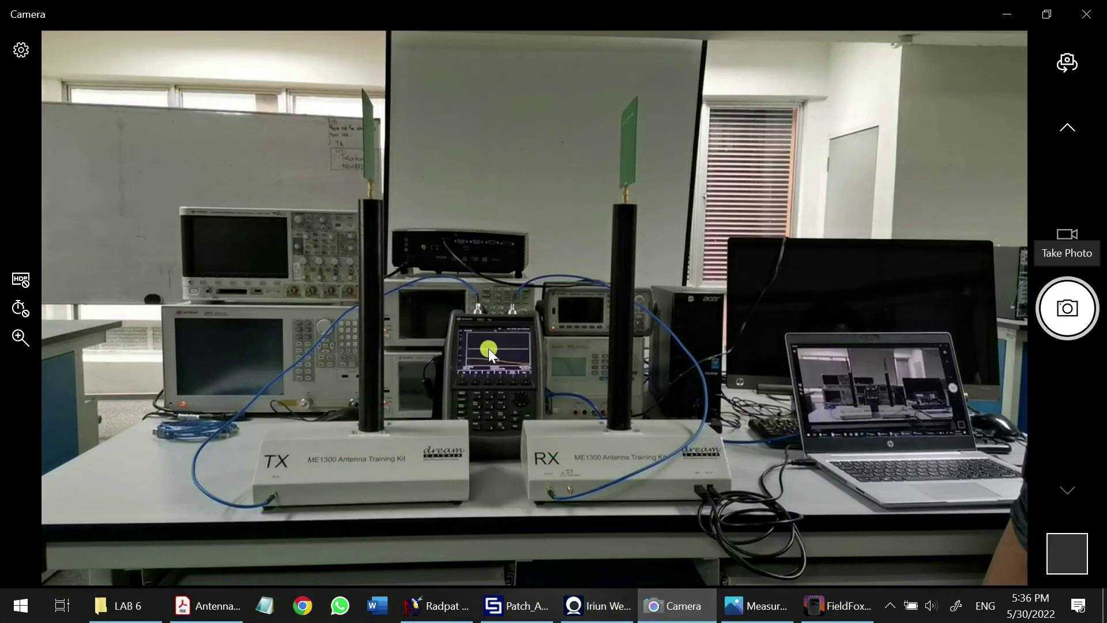